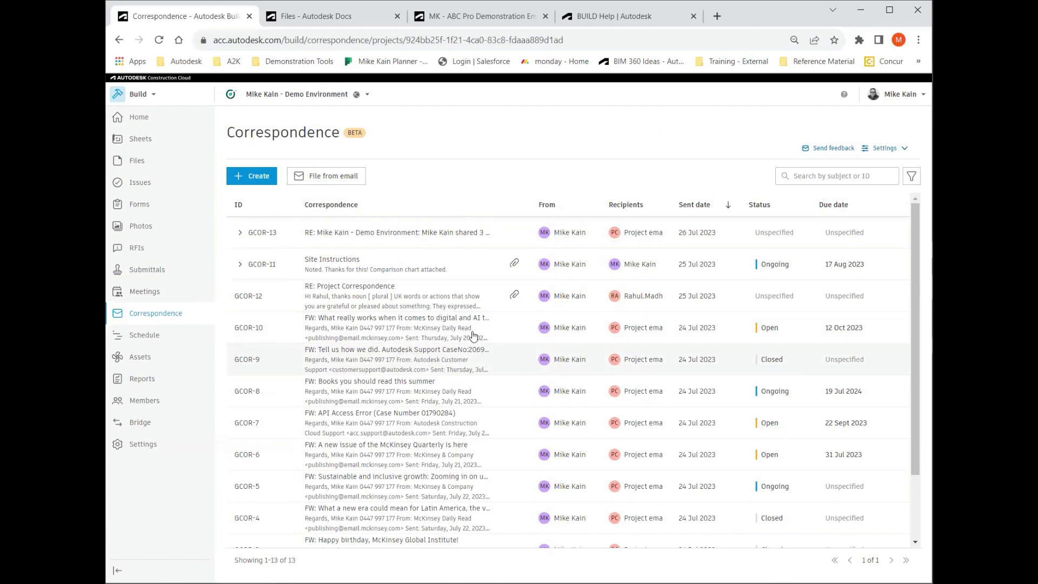
# Review the new correspondence form, including its optional status and due date settings, and leave it without creating anything.
pyautogui.click(249, 177)
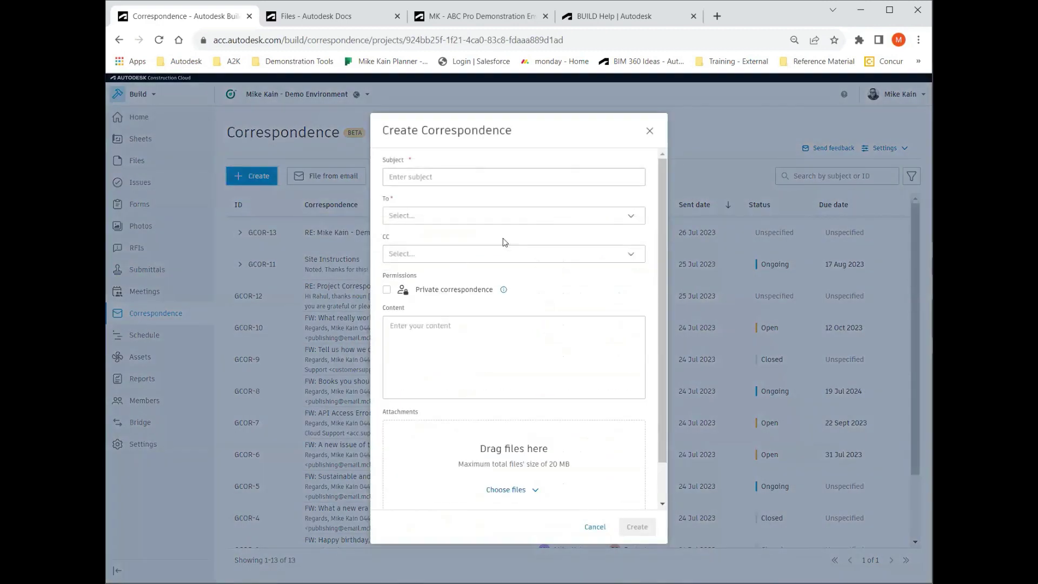
pyautogui.scroll(-2, 579, 465)
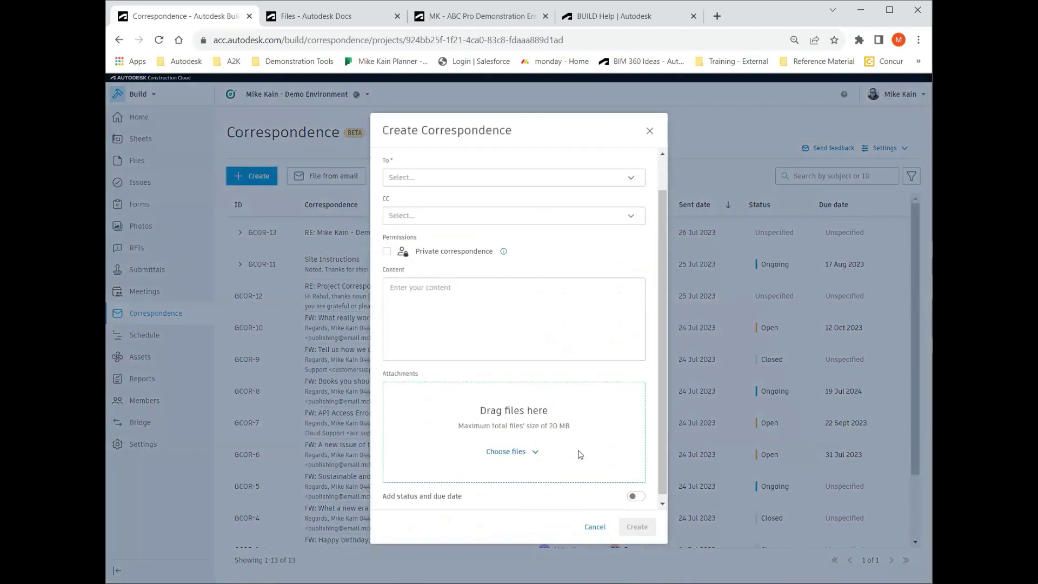
pyautogui.click(636, 491)
pyautogui.scroll(-3, 561, 494)
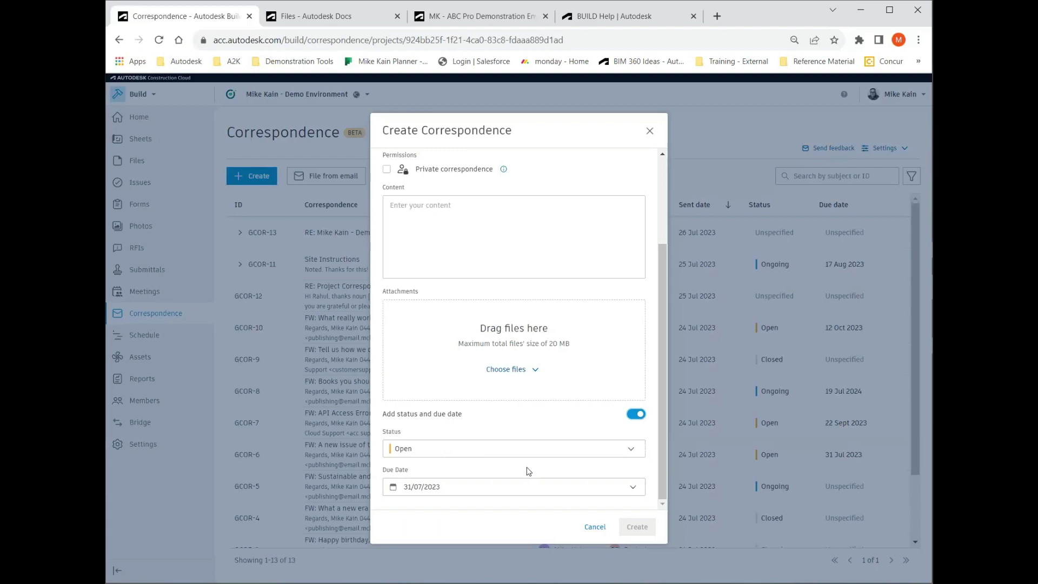
pyautogui.click(594, 527)
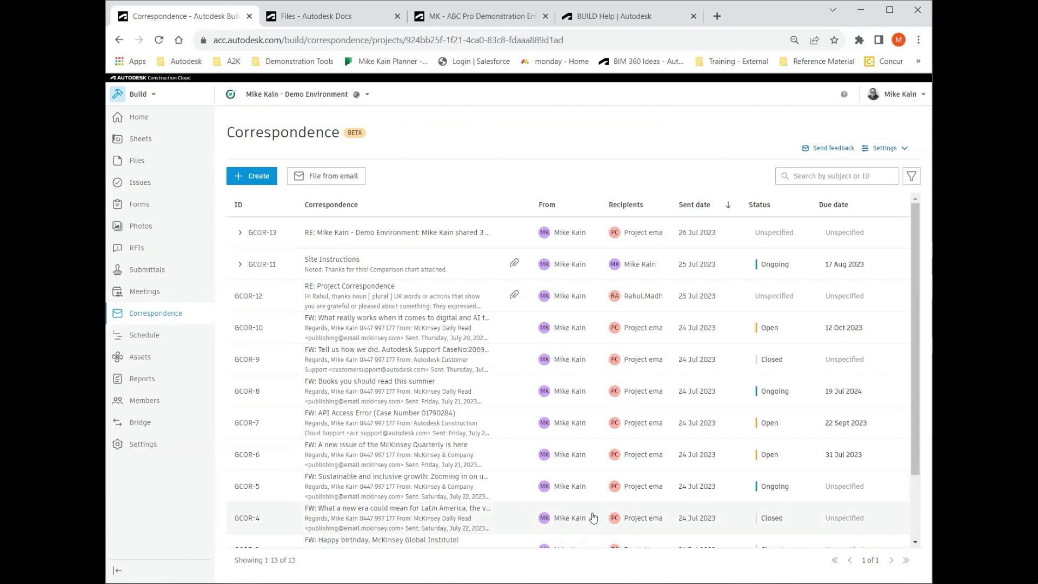
# Examine the project email address for filing correspondence and the correspondence filters for sender, recipients, status and dates.
pyautogui.click(344, 178)
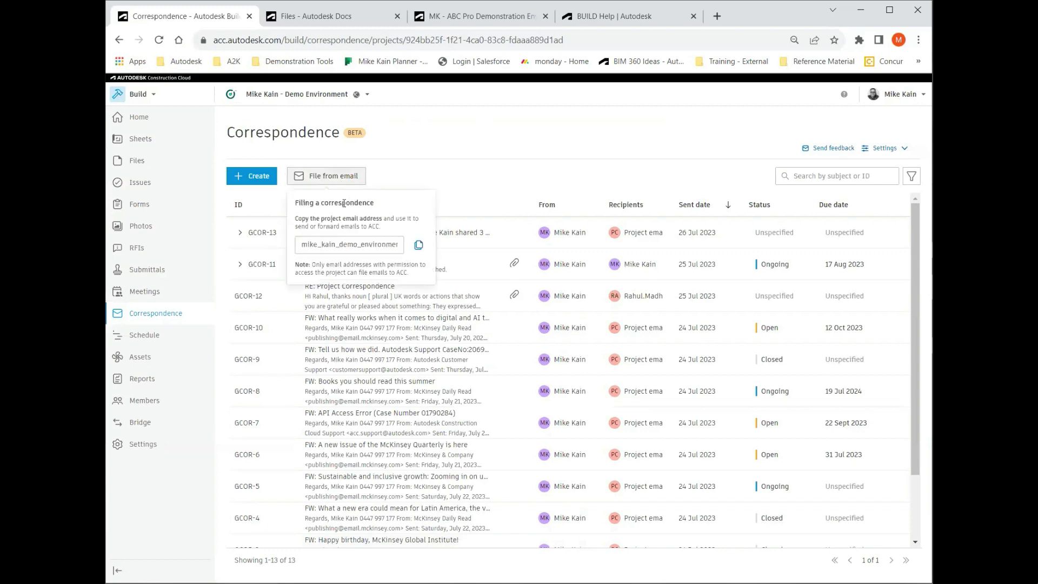
pyautogui.click(347, 245)
pyautogui.click(906, 182)
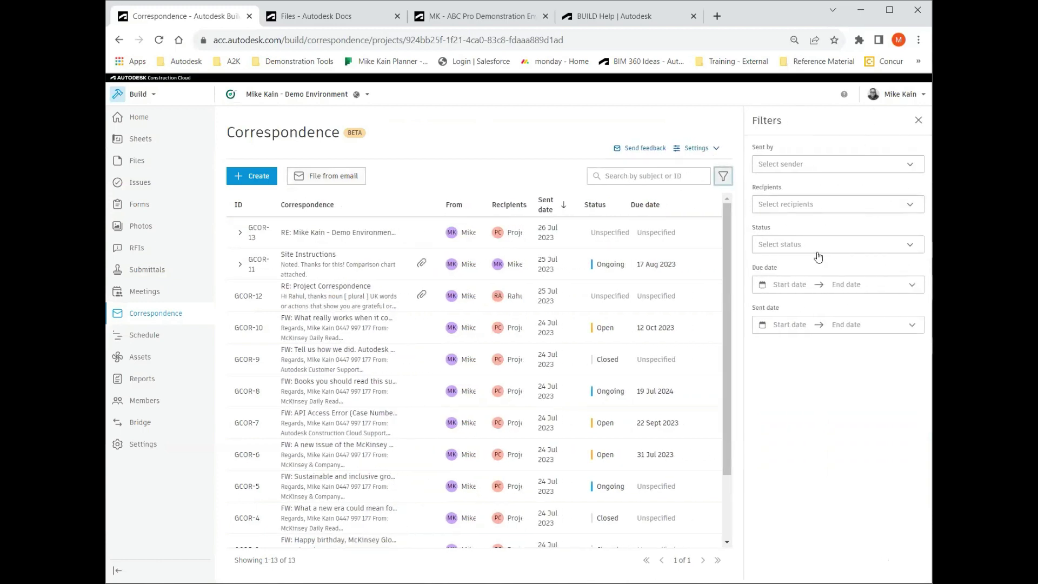
pyautogui.click(816, 170)
pyautogui.press('ctrl')
pyautogui.press('ctrl')
pyautogui.press('ctrl')
pyautogui.click(814, 246)
pyautogui.click(814, 247)
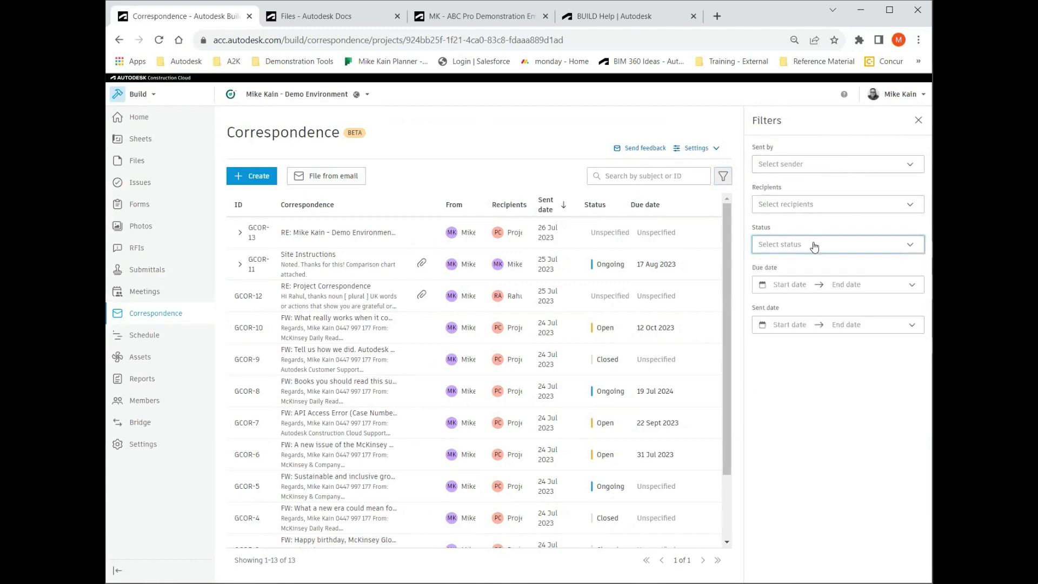
pyautogui.press('ctrl')
pyautogui.click(917, 121)
# Open correspondence GCOR-13 and view the types of references that can be added to it.
pyautogui.click(342, 232)
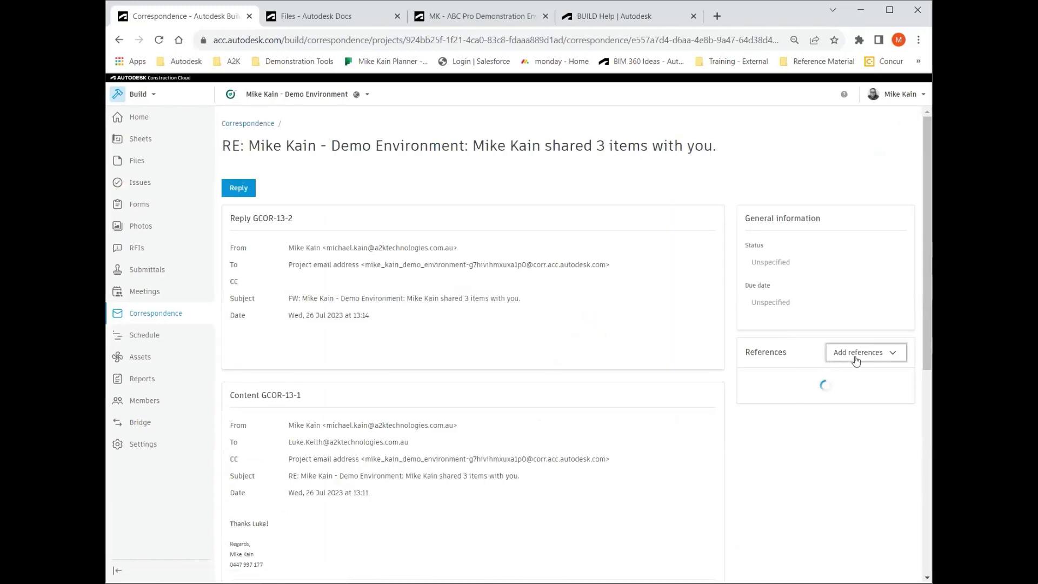
pyautogui.click(856, 359)
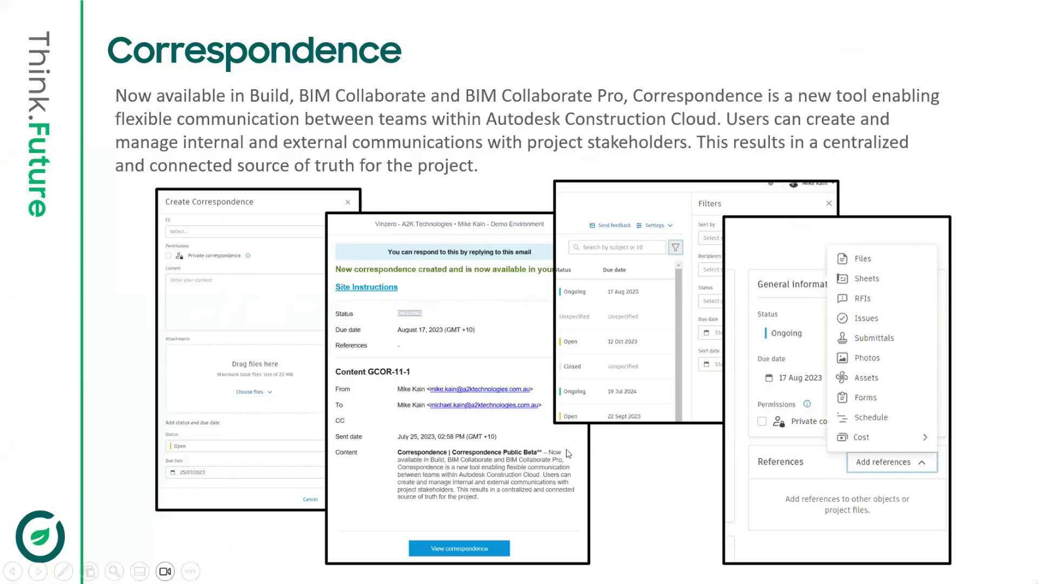
pyautogui.click(572, 444)
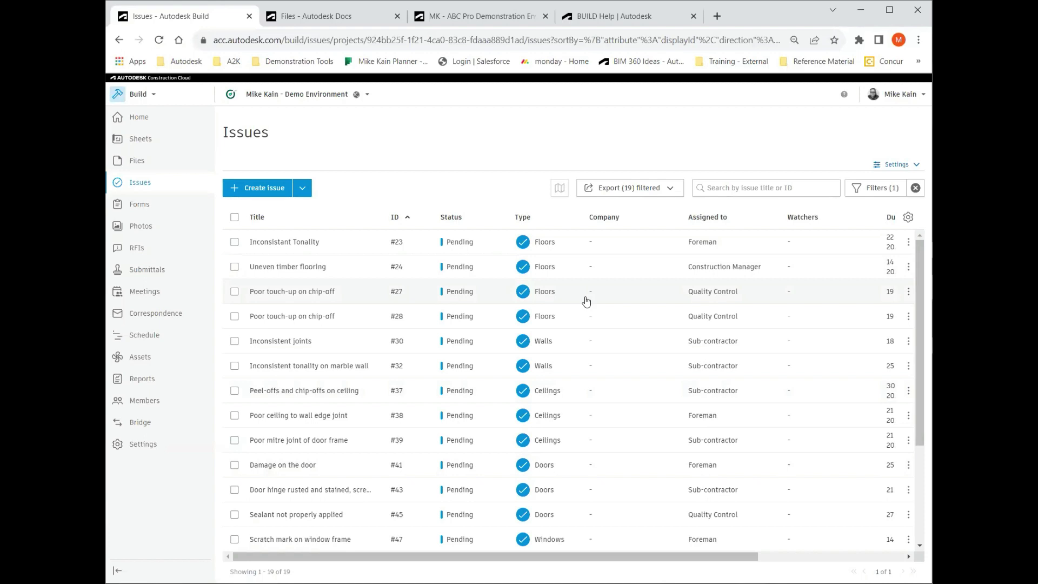
# Open the Statuses settings of the Issues tool to view the available issue statuses.
pyautogui.click(150, 445)
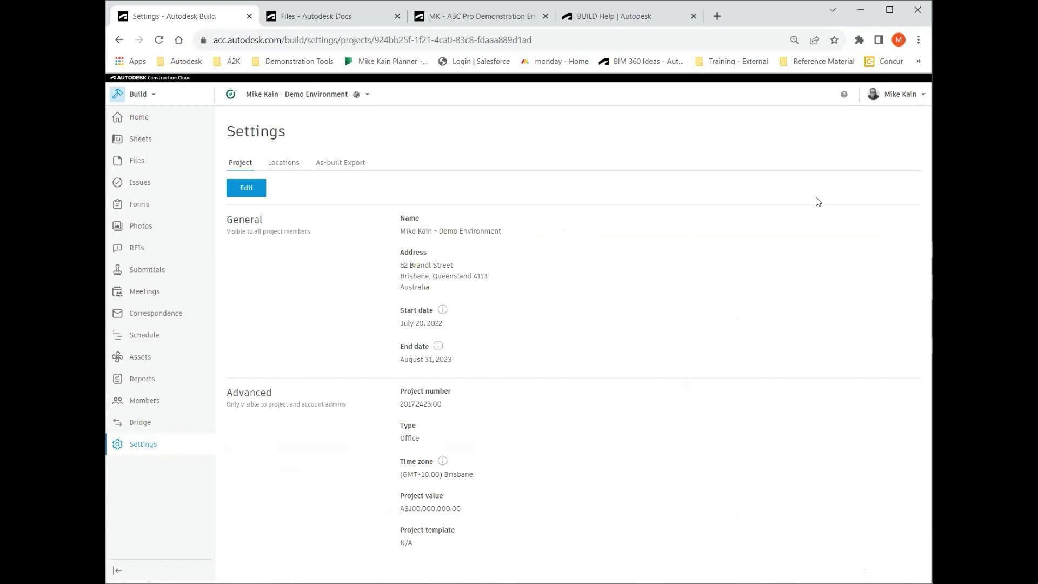
pyautogui.click(142, 183)
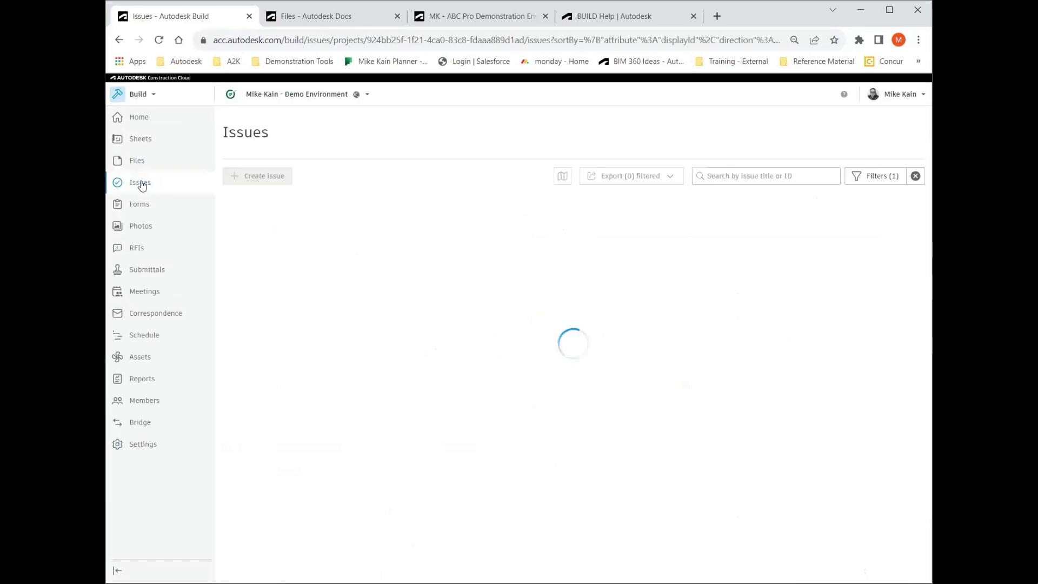
pyautogui.click(897, 165)
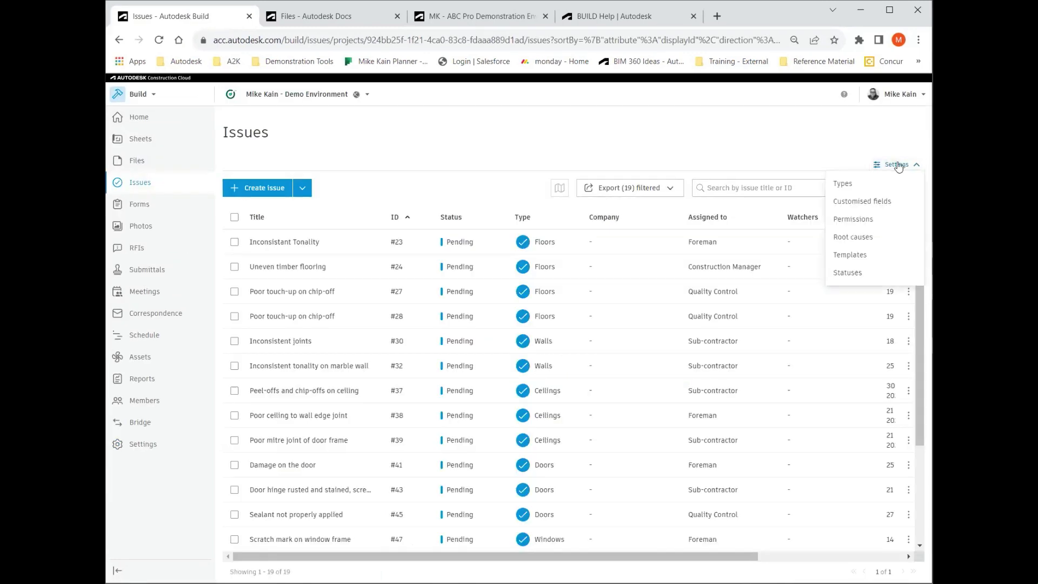
pyautogui.click(844, 273)
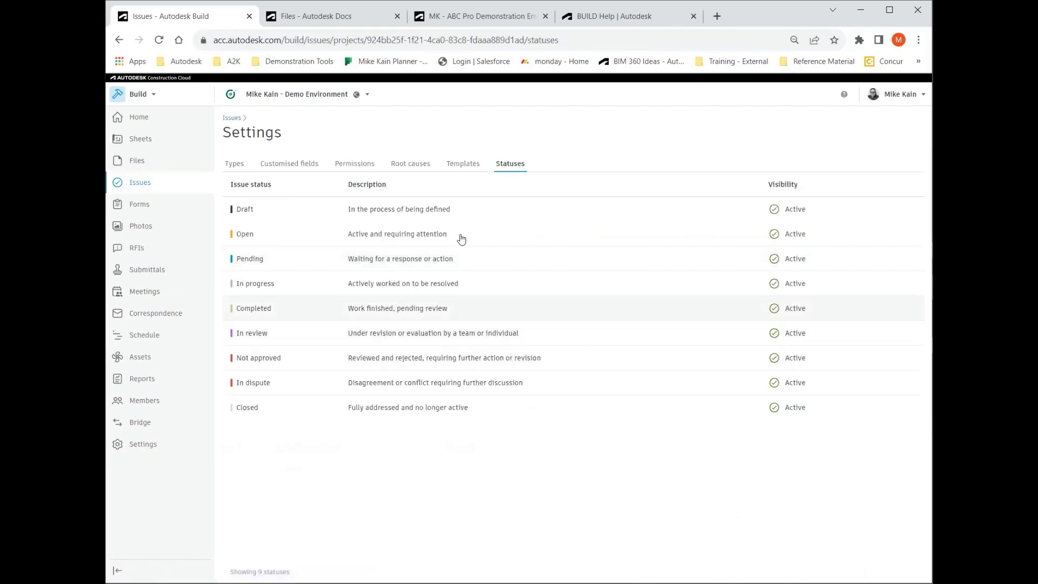
# Inspect the visibility options of the Pending issue status and close its details without changing them.
pyautogui.click(392, 264)
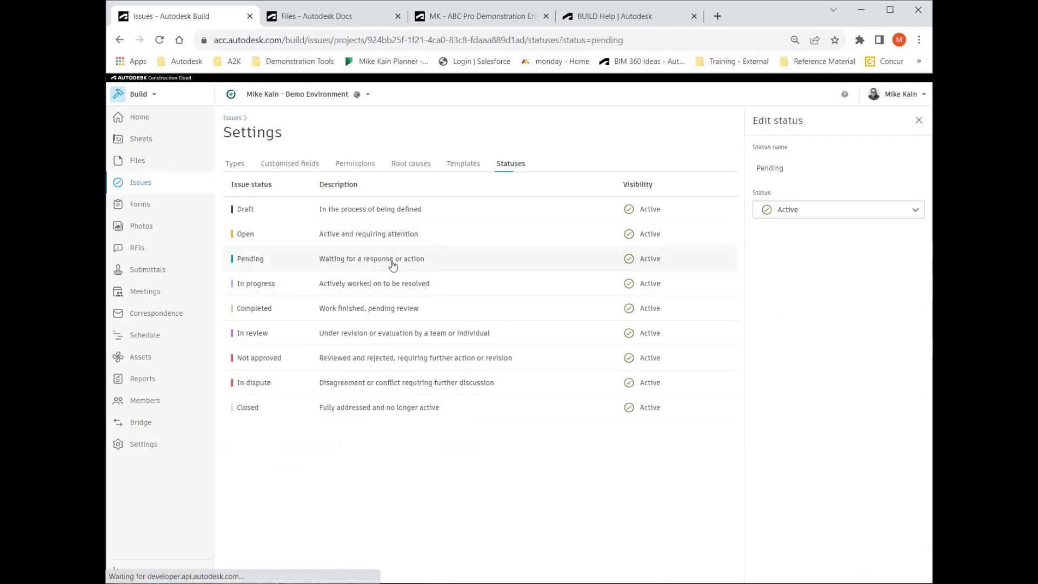
pyautogui.click(913, 216)
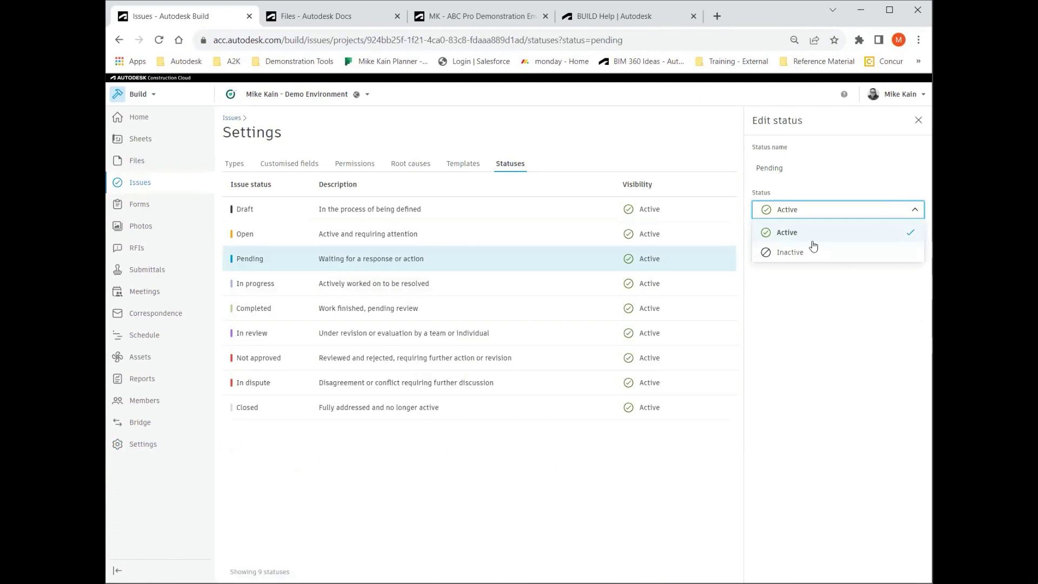
pyautogui.click(918, 120)
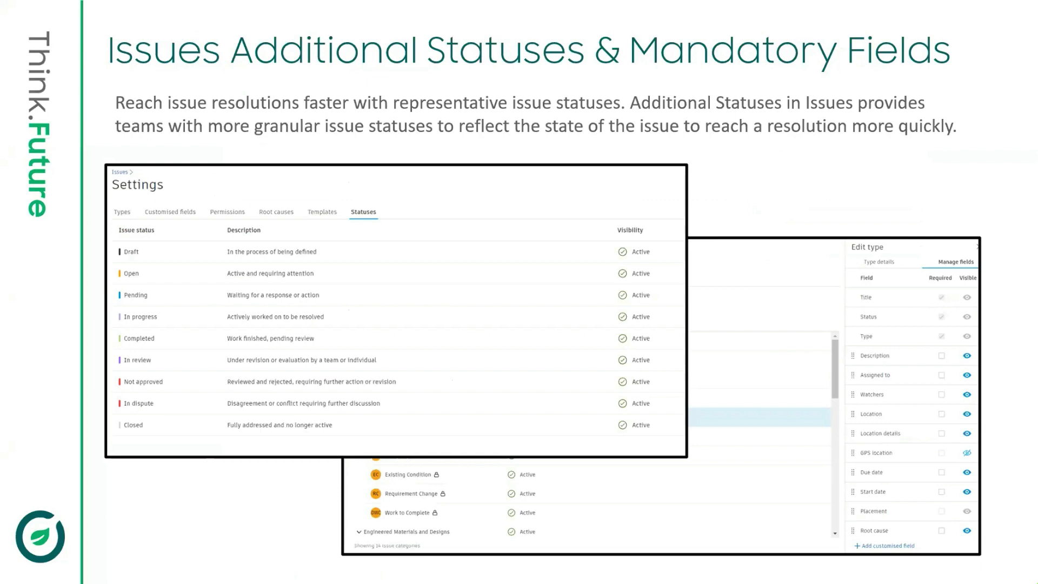
pyautogui.click(621, 184)
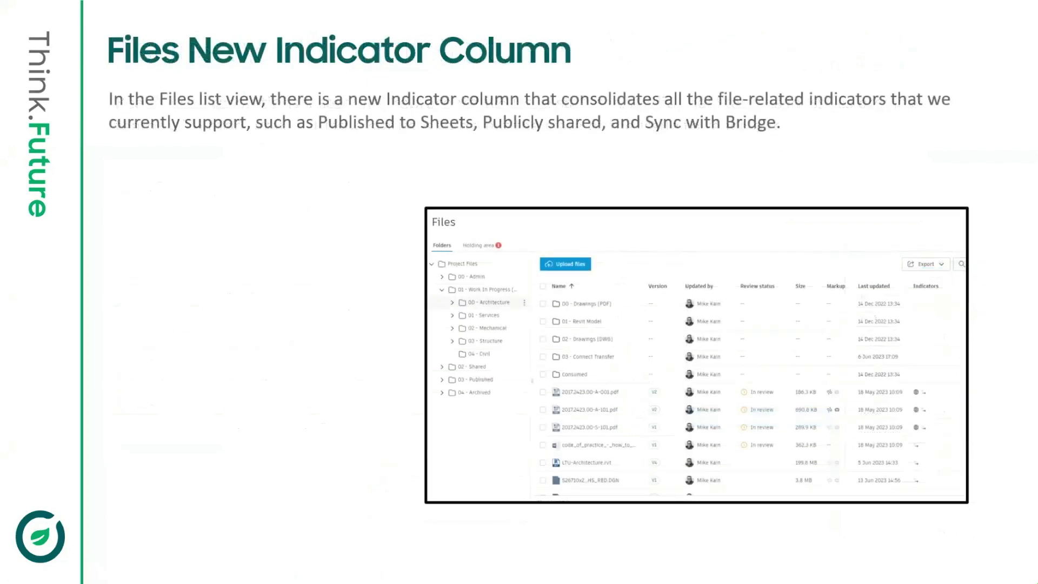
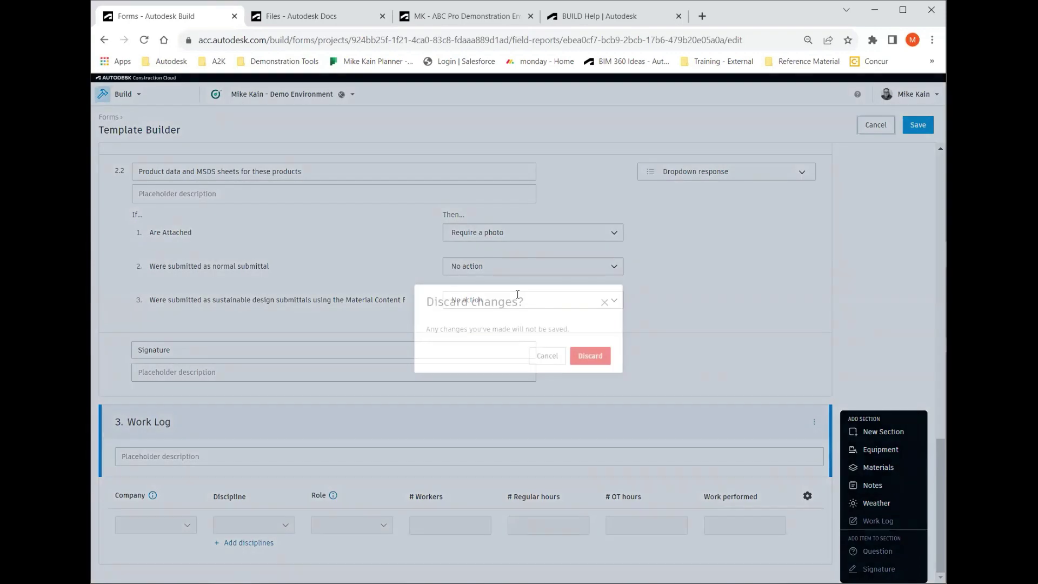
# Discard the form template changes and create a new form from the Incident Report template.
pyautogui.click(591, 357)
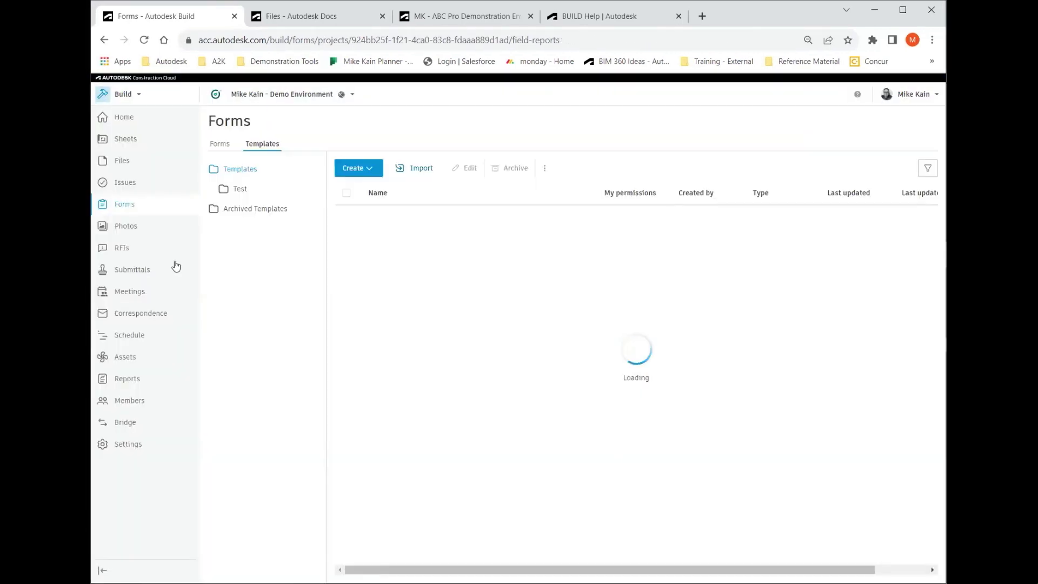
pyautogui.click(220, 144)
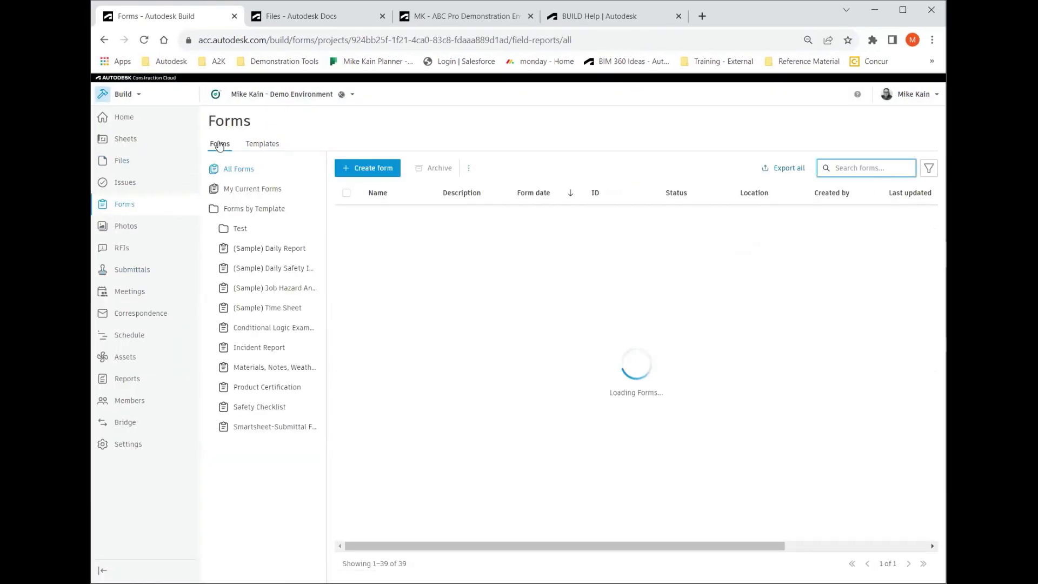
pyautogui.click(244, 347)
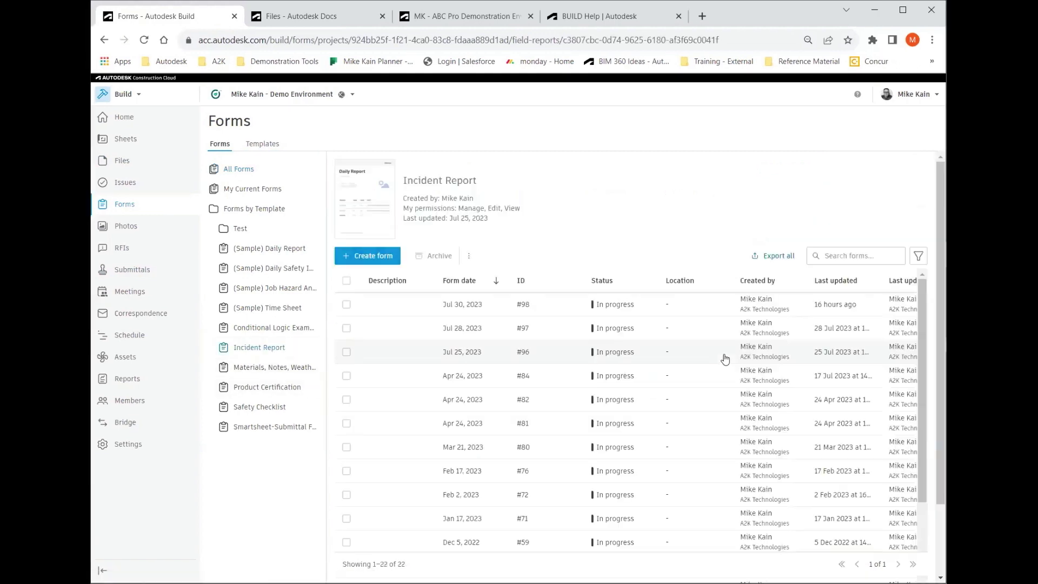
pyautogui.click(365, 262)
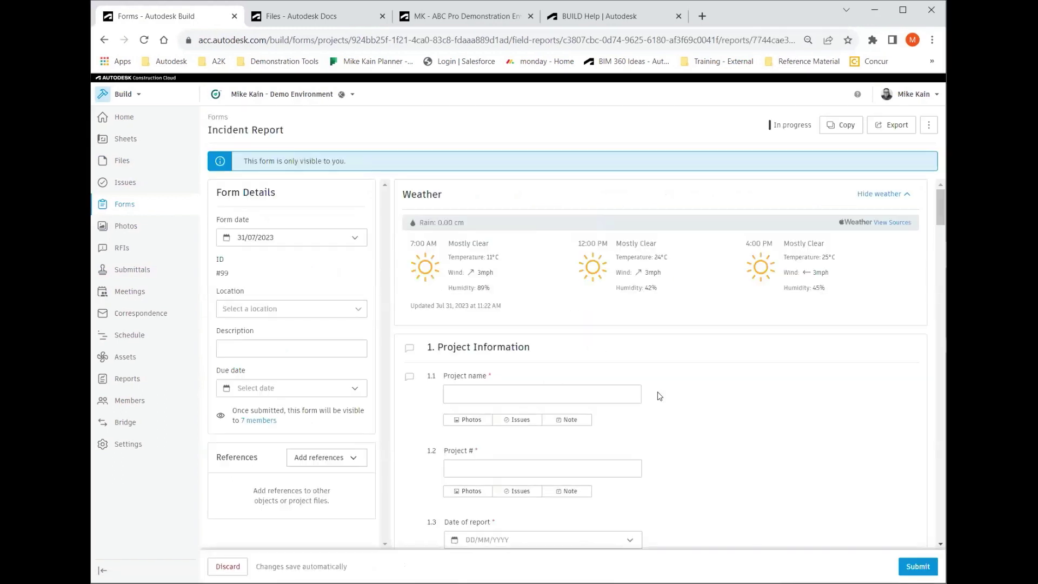
# Start a work entry in the Work Log section at the end of the incident report.
pyautogui.scroll(-5, 658, 397)
pyautogui.scroll(-20, 657, 395)
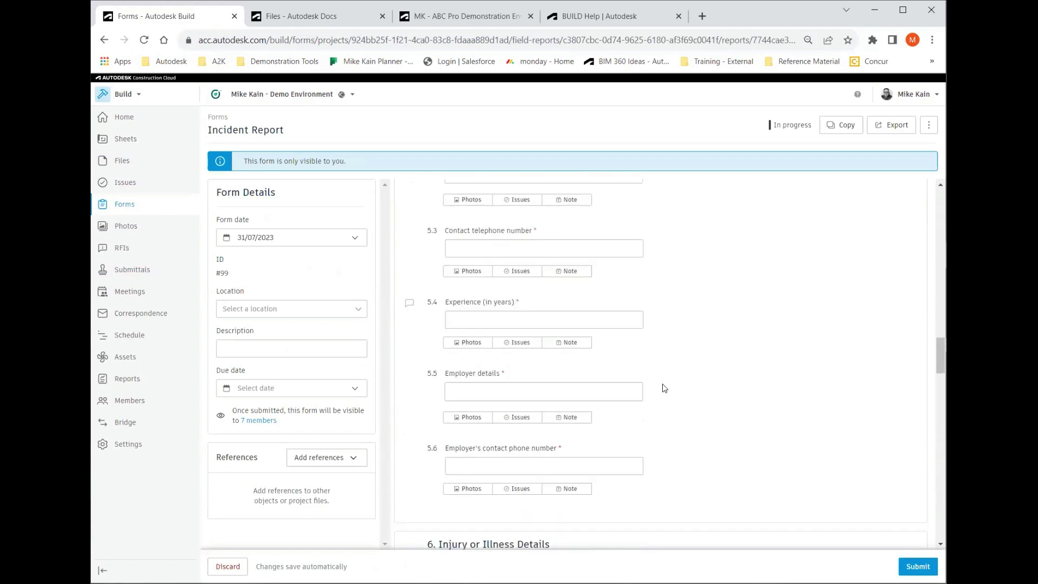
pyautogui.scroll(-20, 666, 384)
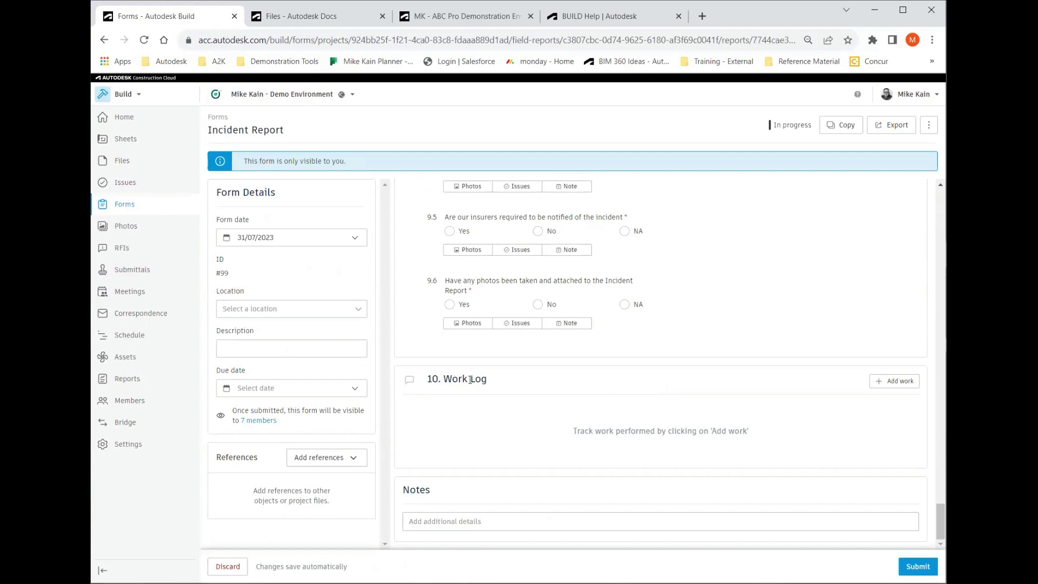
pyautogui.click(470, 380)
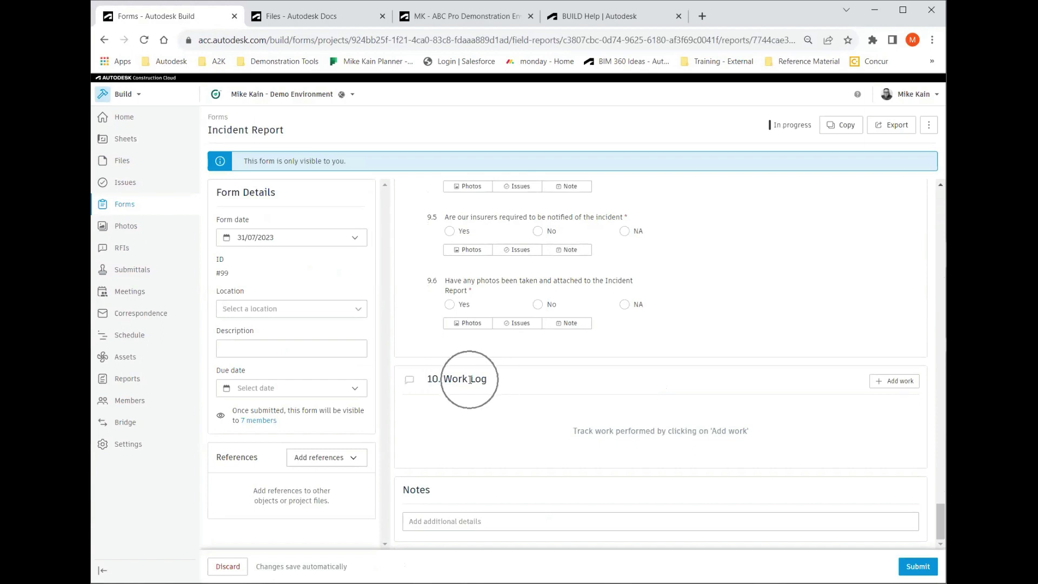
pyautogui.click(897, 383)
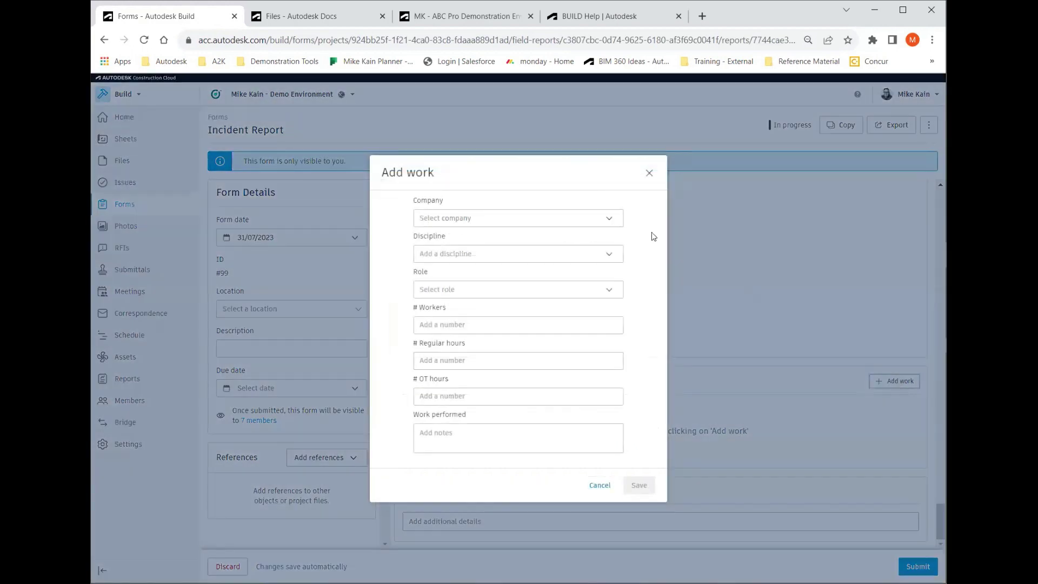
# Review the work entry's company, discipline, role, workers, regular hours, OT hours and work performed fields, and cancel the entry.
pyautogui.click(474, 225)
pyautogui.click(474, 225)
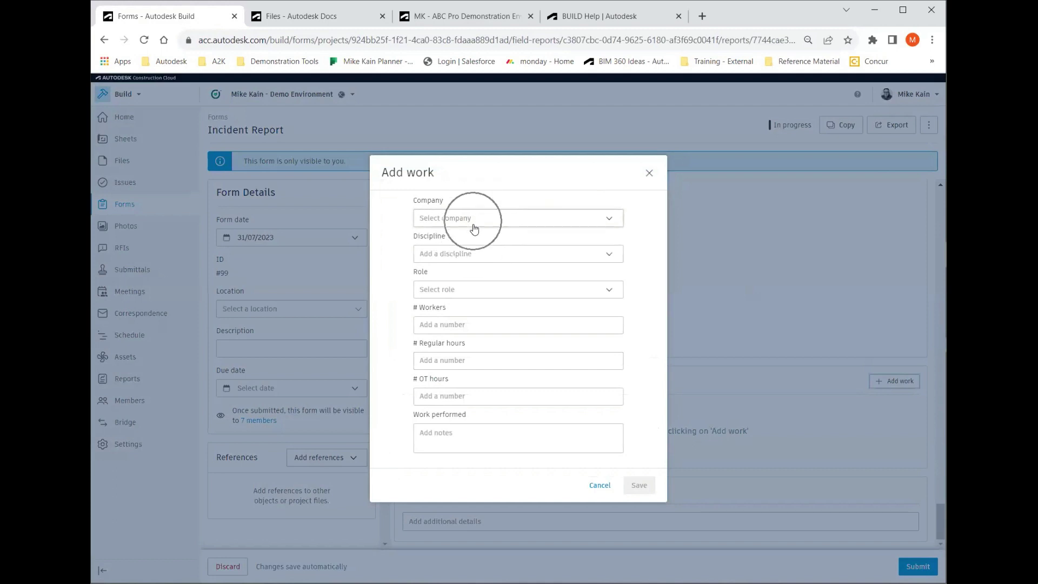
pyautogui.click(475, 258)
pyautogui.click(472, 290)
pyautogui.click(465, 330)
pyautogui.click(465, 330)
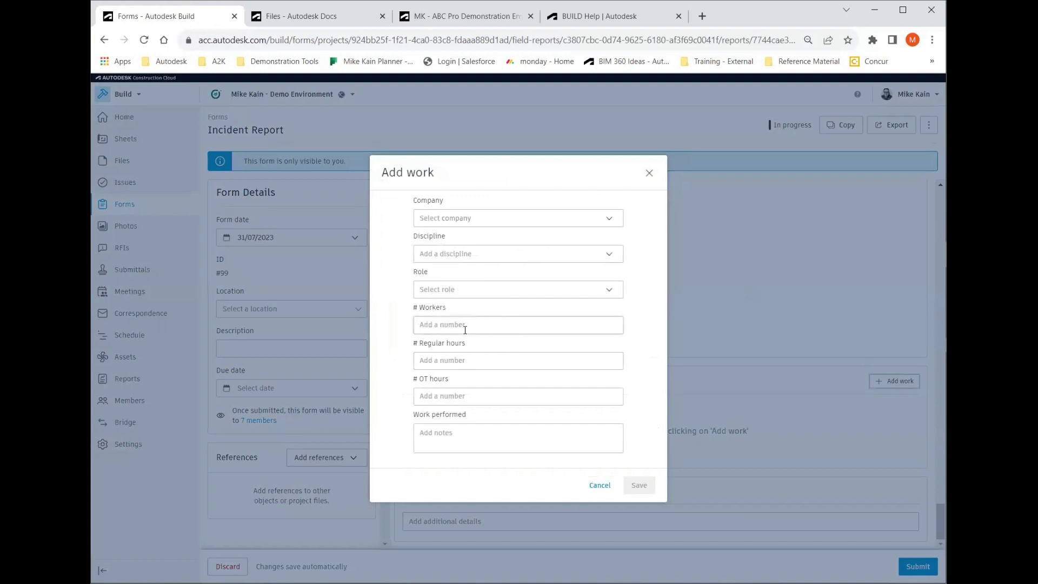
pyautogui.click(468, 362)
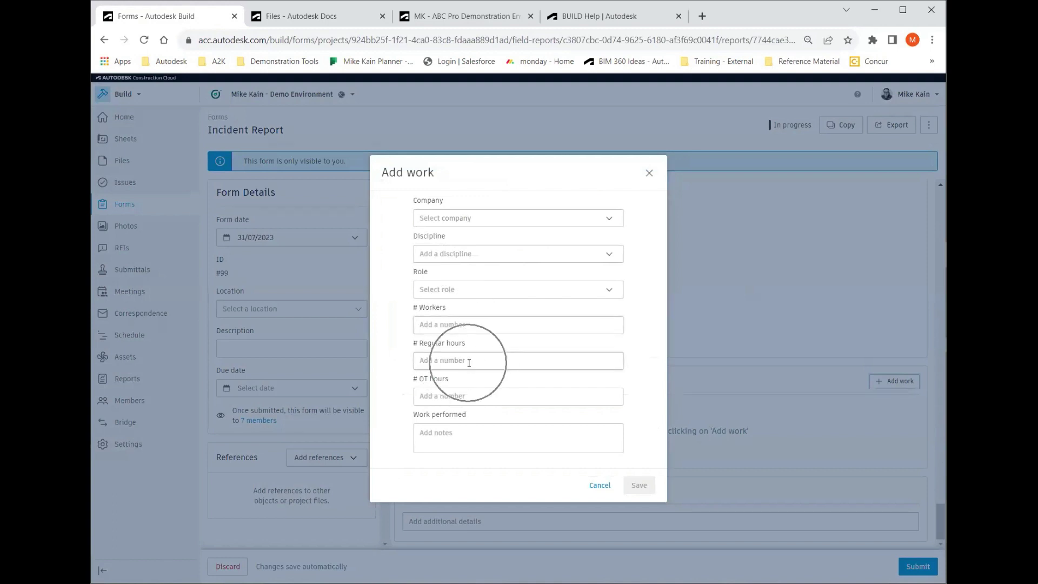
pyautogui.click(448, 395)
pyautogui.click(446, 438)
pyautogui.click(446, 438)
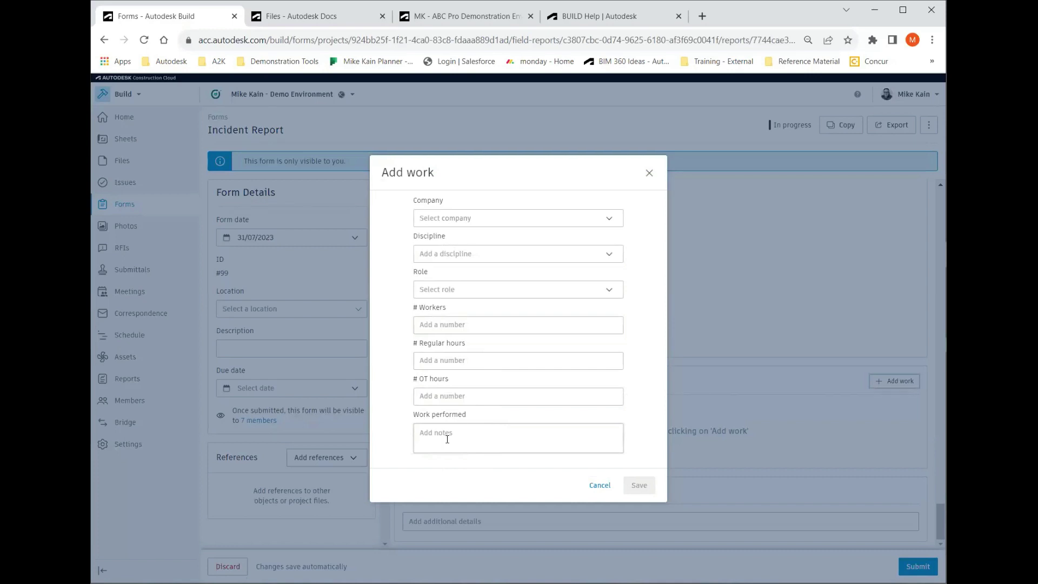
pyautogui.click(598, 489)
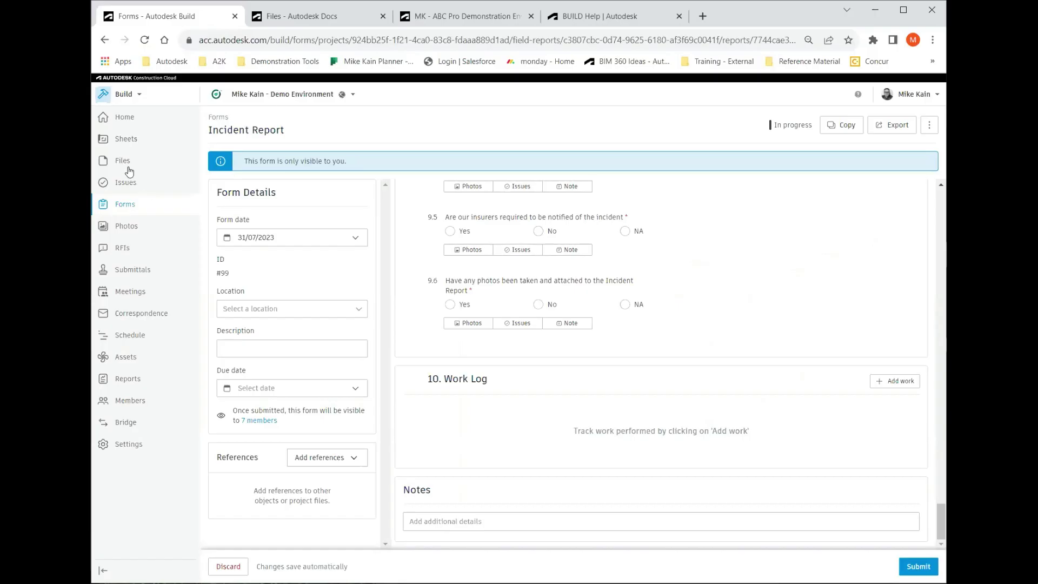
# Switch from Build to Docs and open the 01 - Work In Progress (WIP) folder in the project files.
pyautogui.click(125, 142)
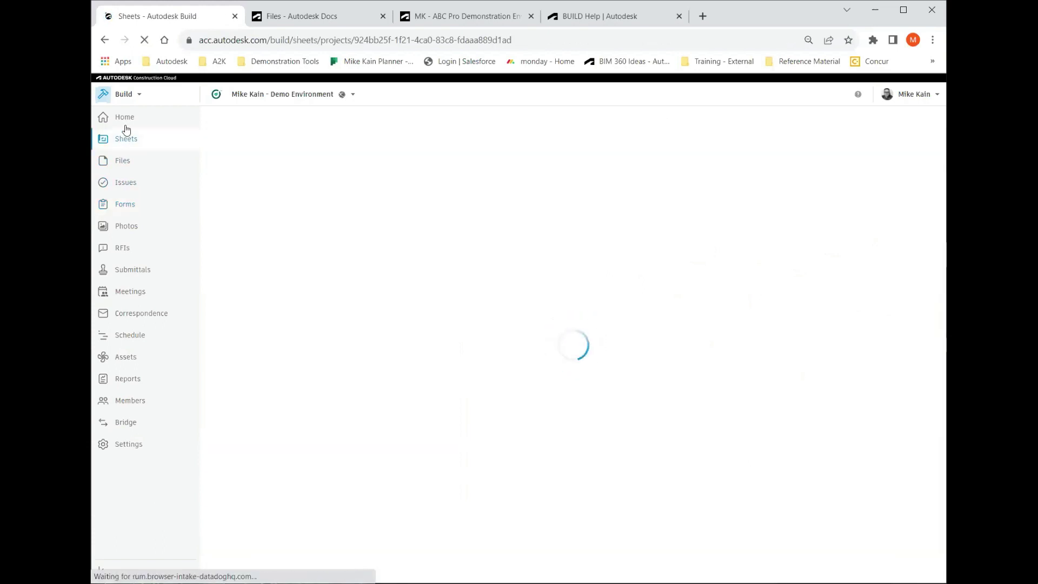
pyautogui.click(126, 96)
pyautogui.click(129, 168)
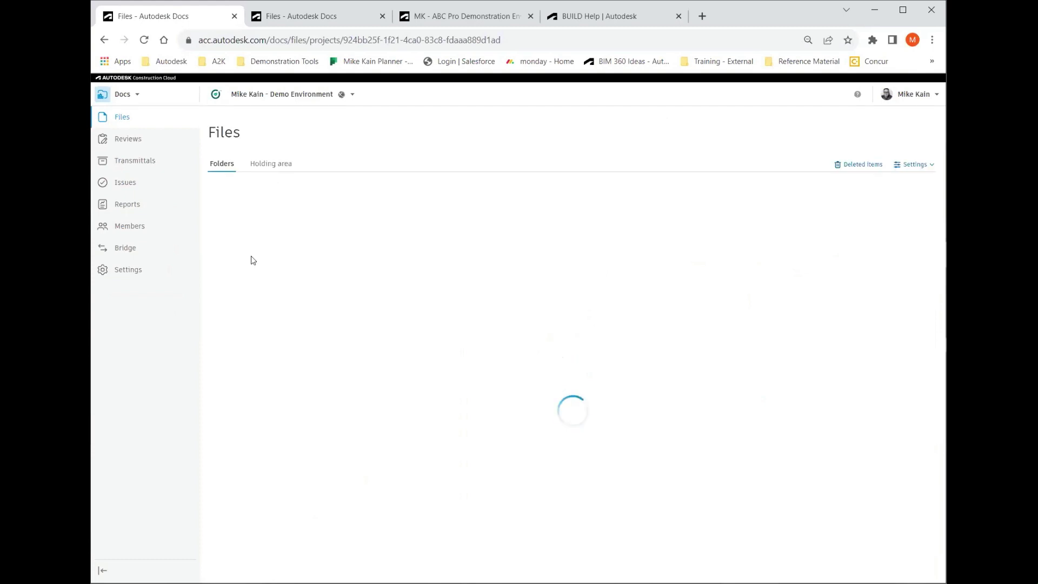
pyautogui.click(263, 224)
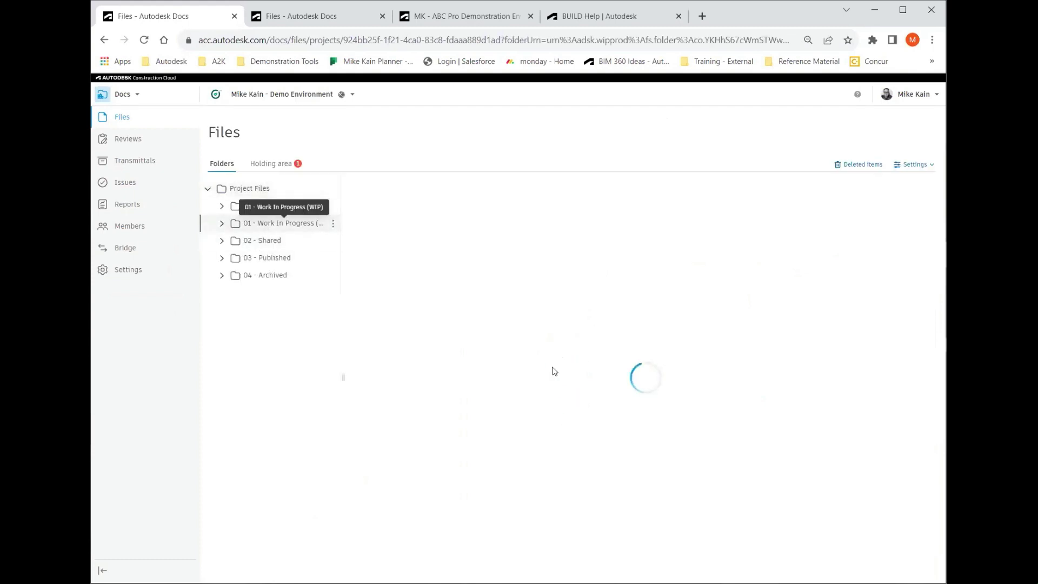
# Open 2017.2423.00-A-101.pdf from the 00 - Architecture folder and check its version list.
pyautogui.click(412, 243)
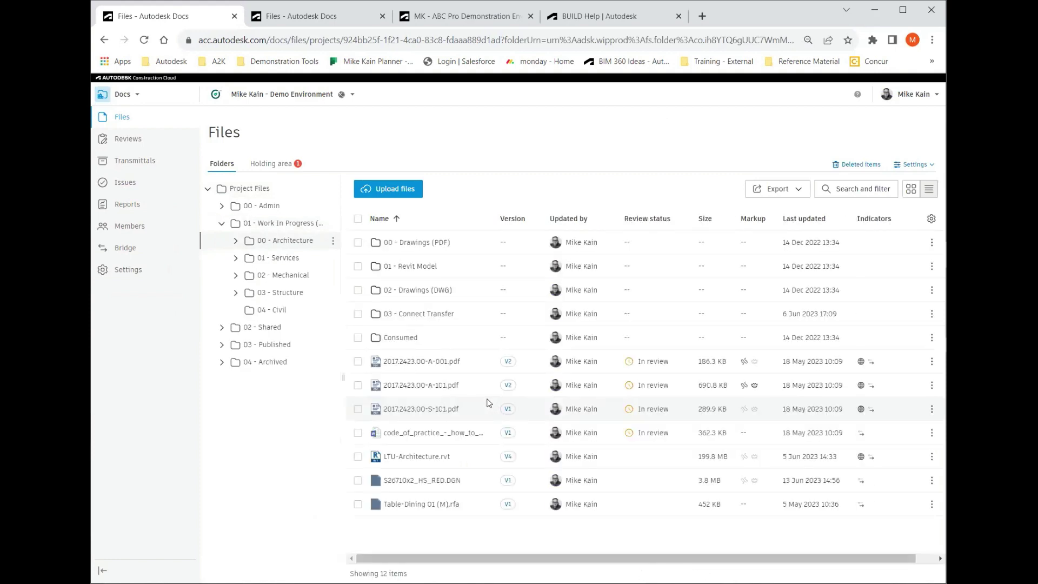
pyautogui.click(436, 390)
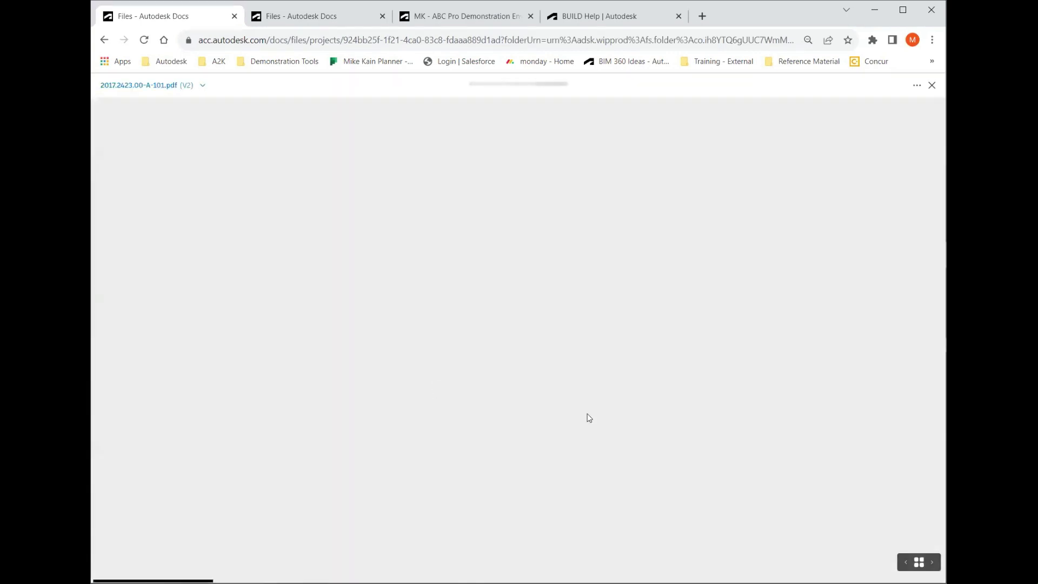
pyautogui.click(178, 95)
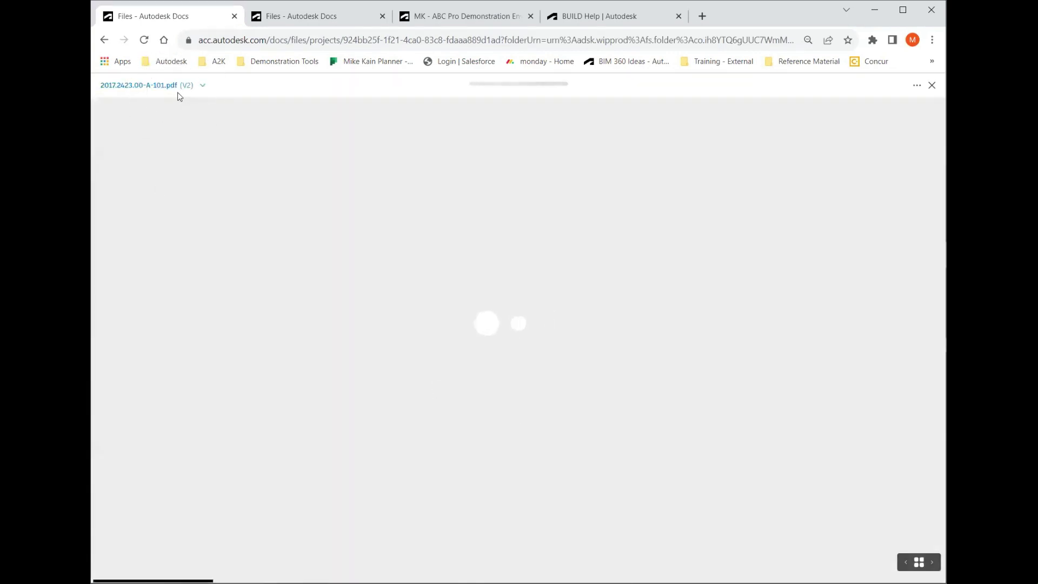
pyautogui.click(201, 86)
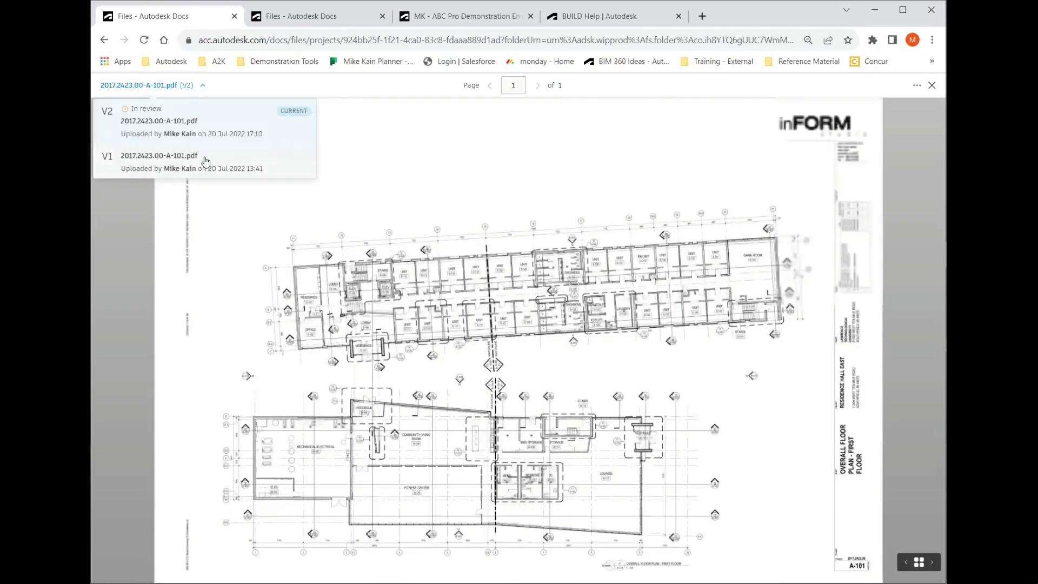
pyautogui.click(566, 174)
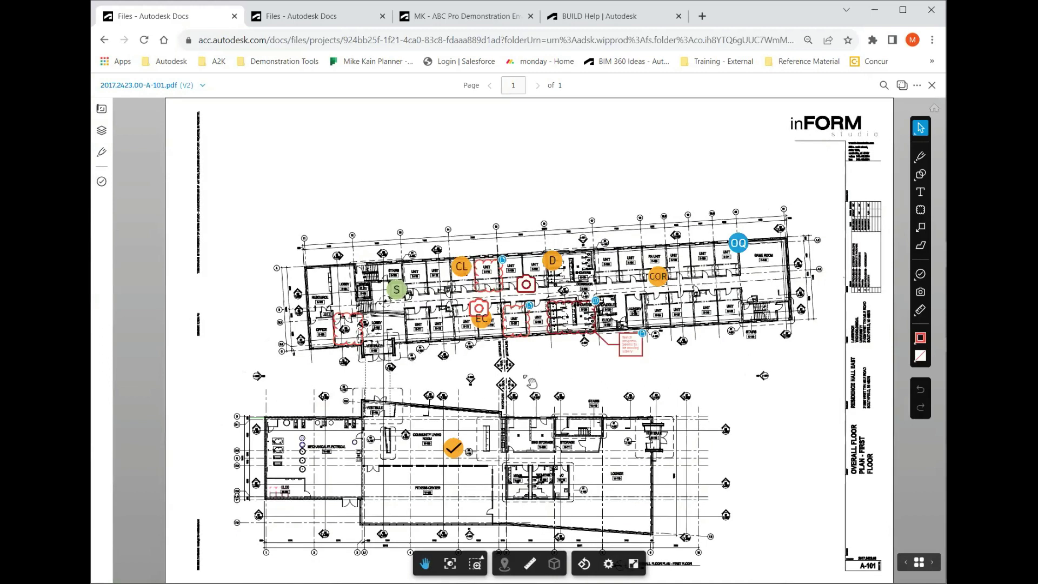
# Draw a red cloud markup around Unit E-131 on the first floor plan.
pyautogui.scroll(5, 532, 383)
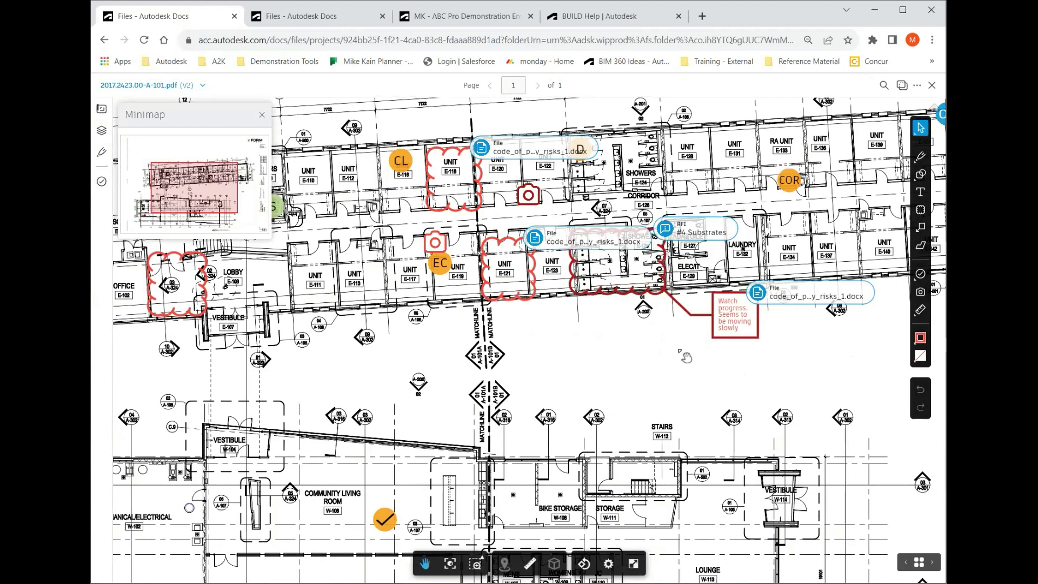
pyautogui.click(920, 210)
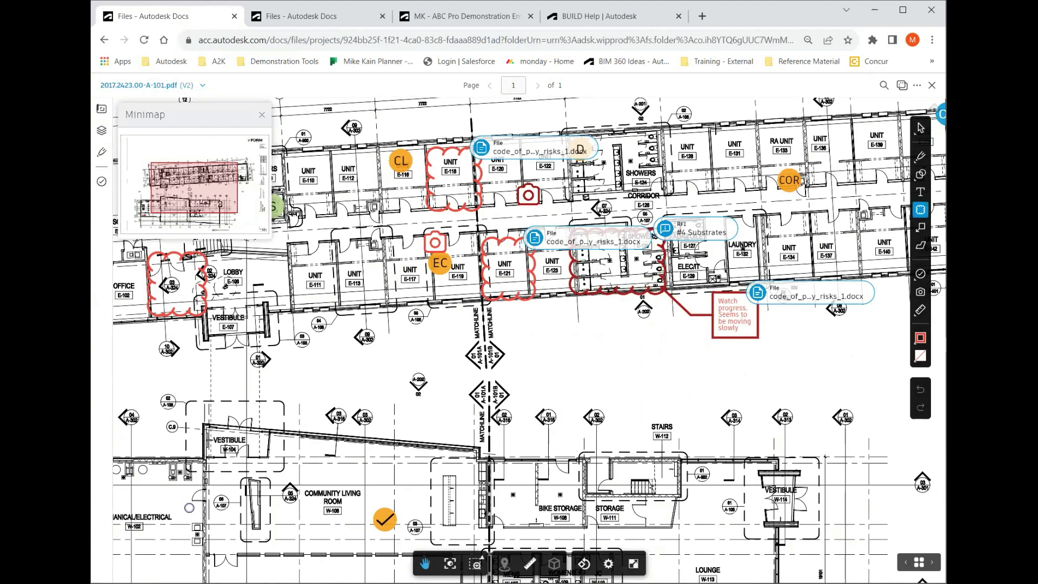
pyautogui.moveTo(706, 122); pyautogui.dragTo(765, 192)
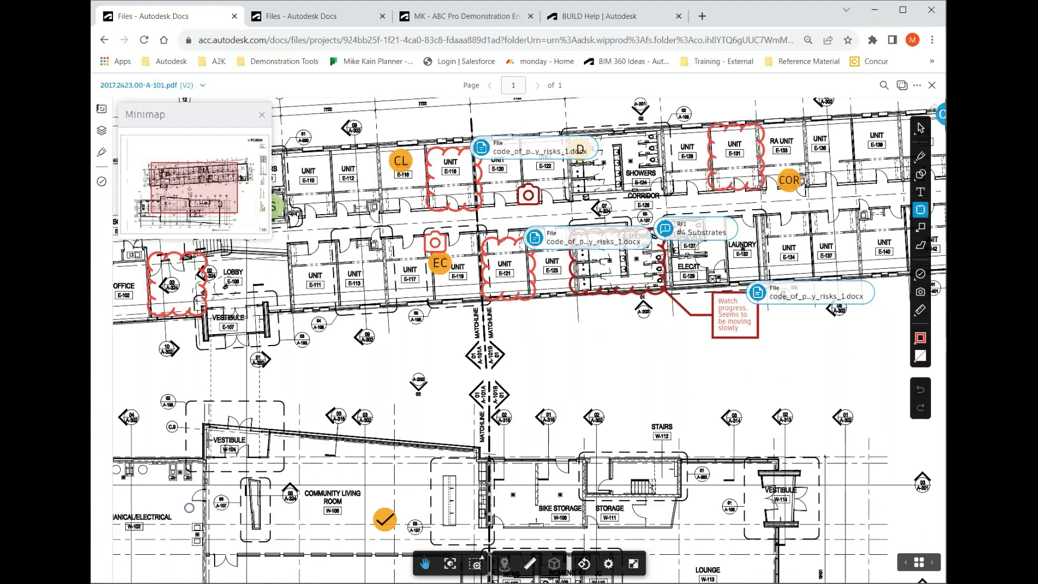
# Select the cloud around Unit E-131 and view the types of references that can be added to it.
pyautogui.click(684, 214)
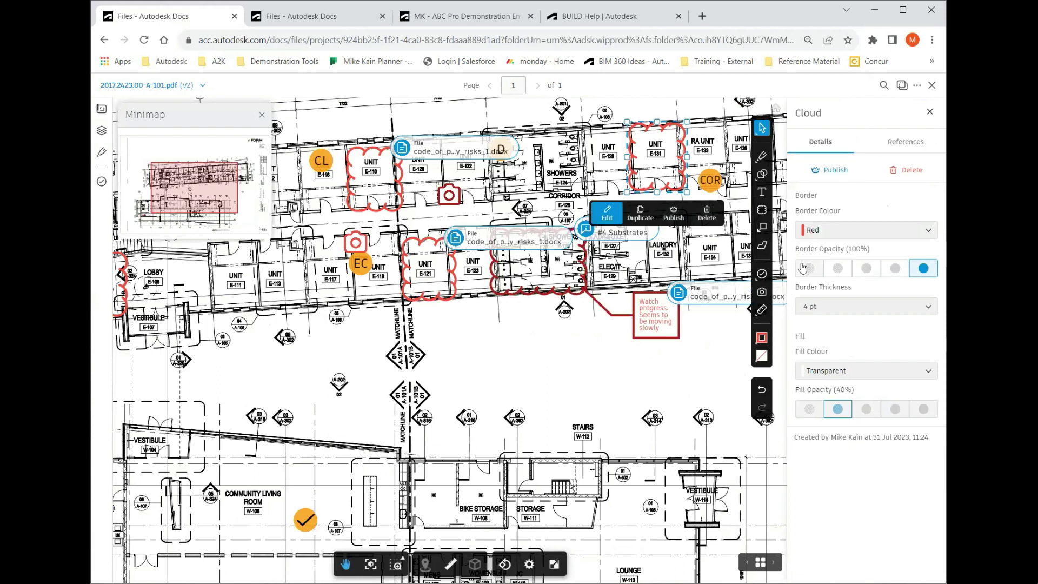
pyautogui.click(900, 144)
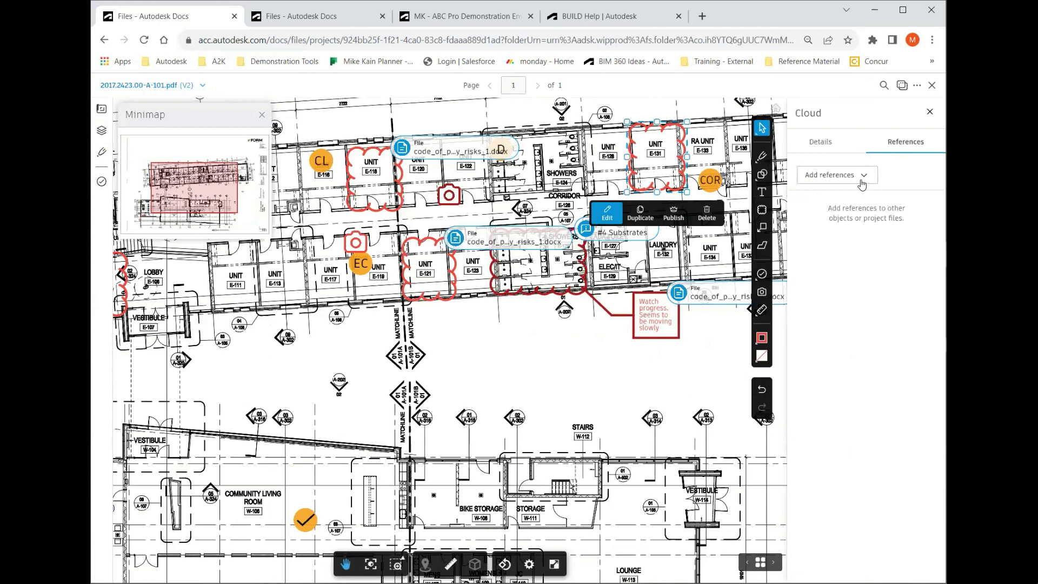
pyautogui.click(861, 182)
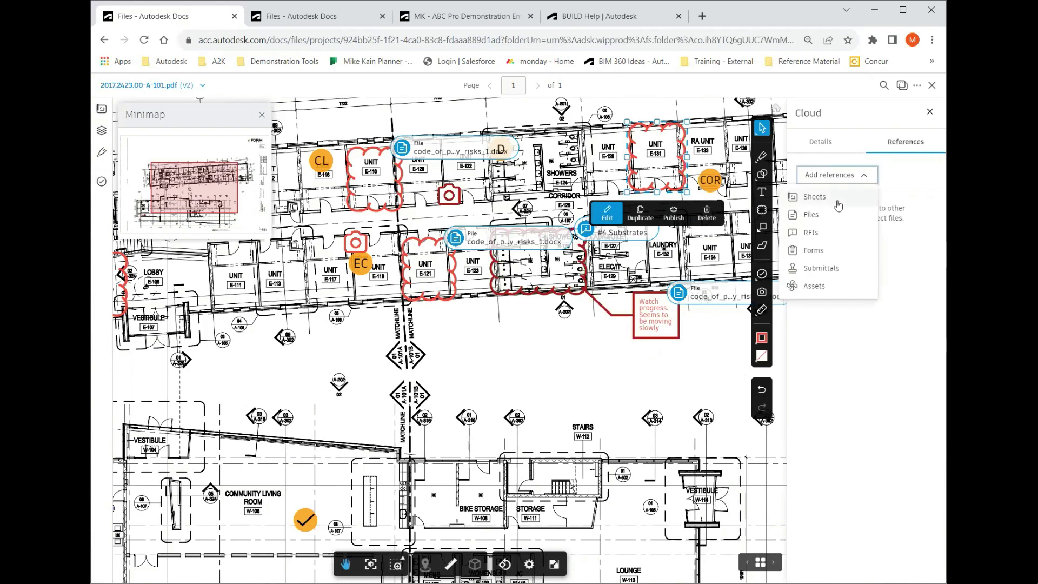
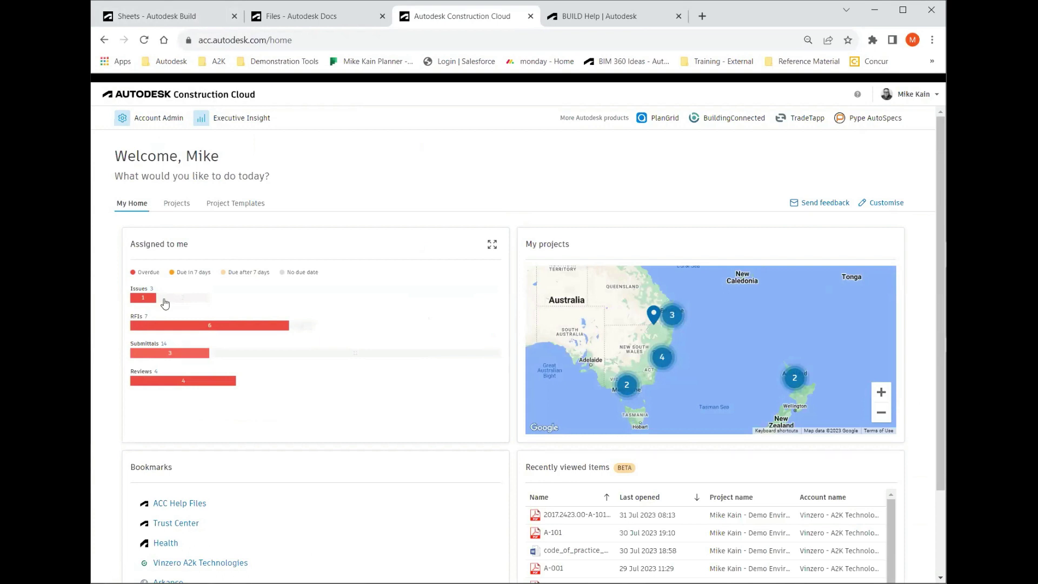
# Review the overdue, due in 7 days, due after 7 days and no due date categories of the Assigned to me card.
pyautogui.click(149, 274)
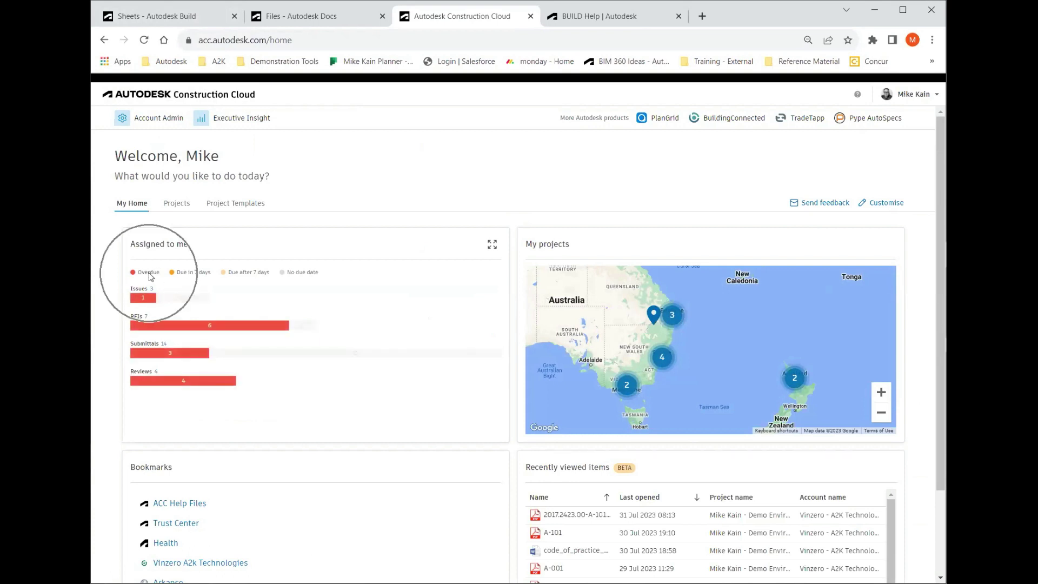
pyautogui.click(201, 276)
pyautogui.click(251, 279)
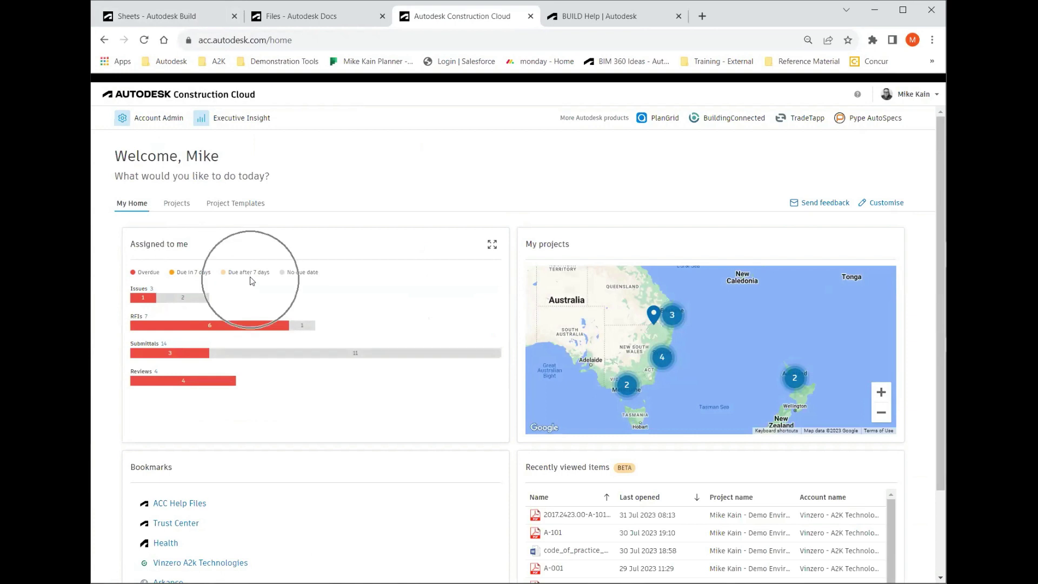
pyautogui.click(308, 279)
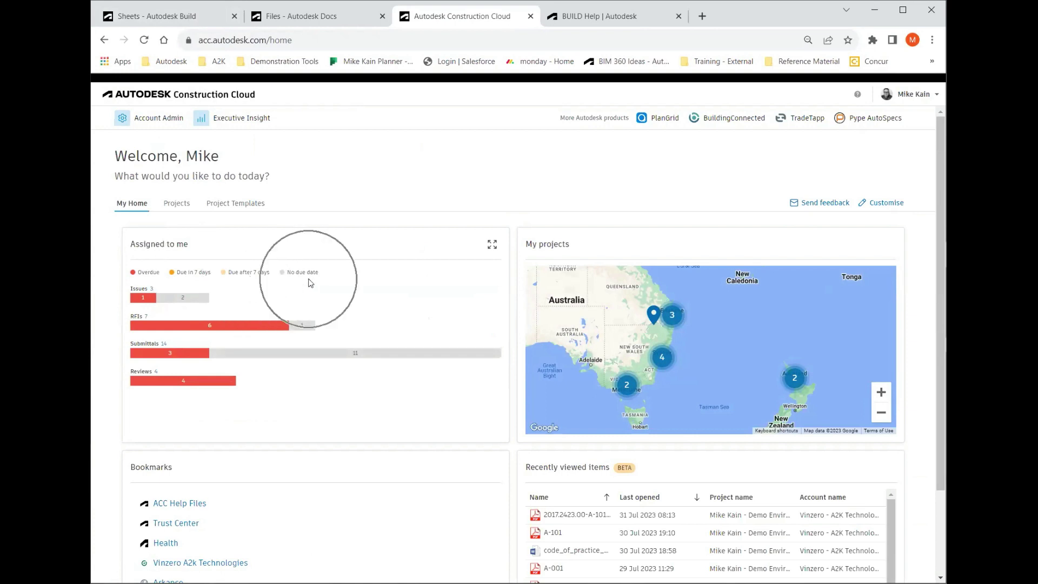
# Examine the list of overdue RFIs behind the Assigned to me chart and close it.
pyautogui.click(212, 325)
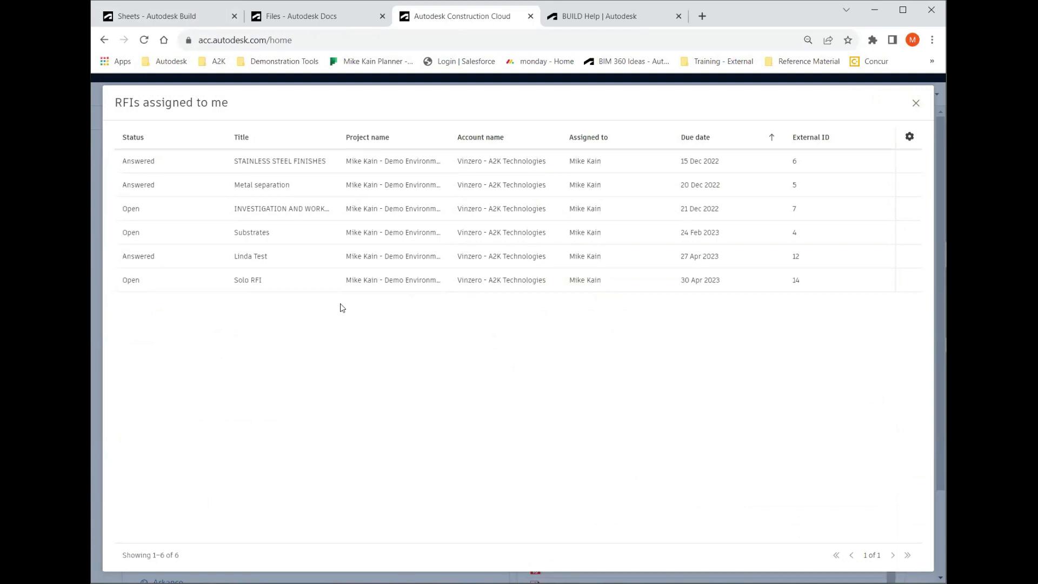
pyautogui.click(383, 192)
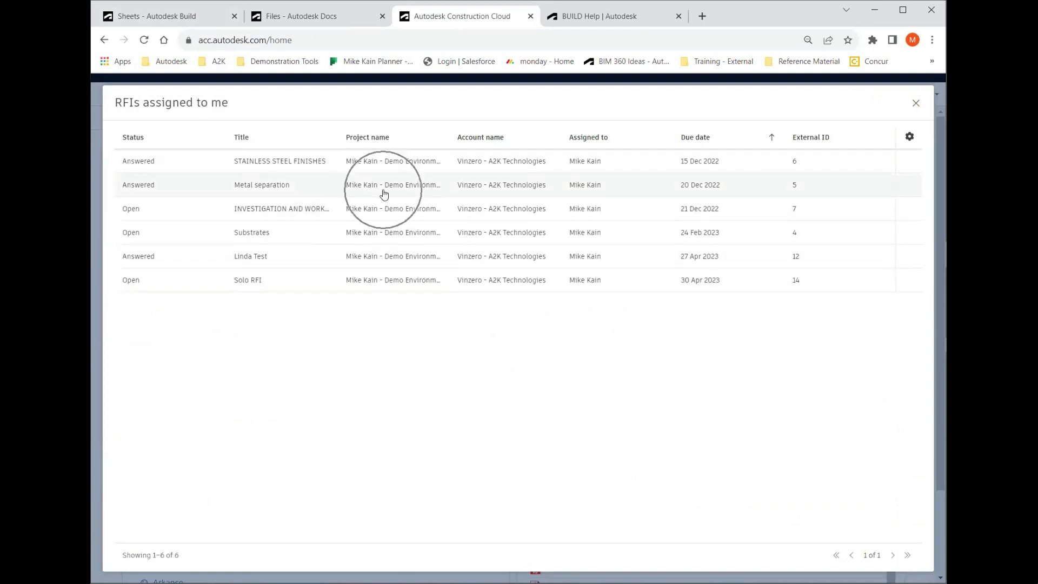
pyautogui.click(916, 104)
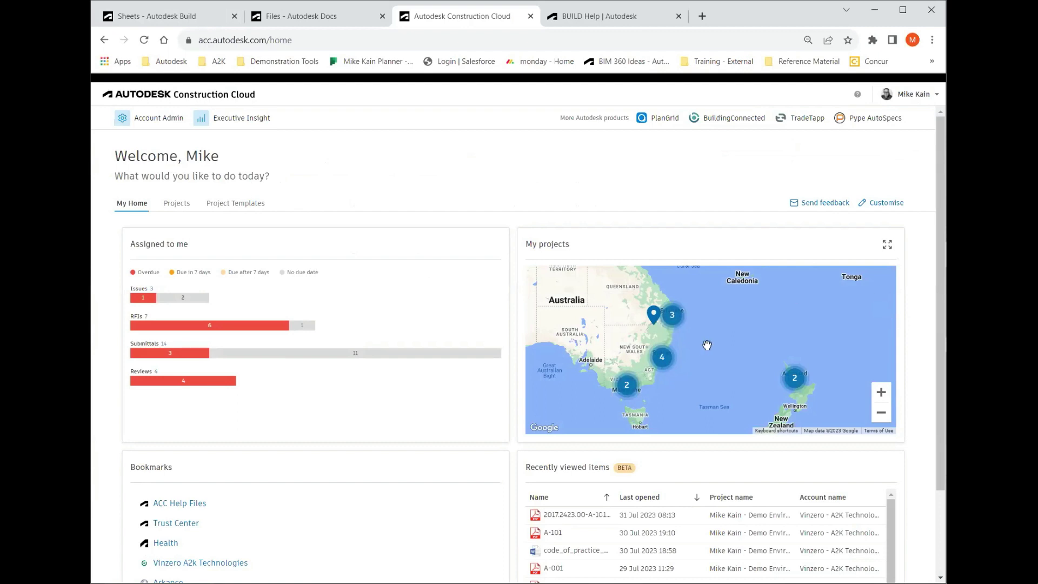
# Review the Bookmarks and Recently viewed items cards on the My Home dashboard.
pyautogui.scroll(-2, 391, 436)
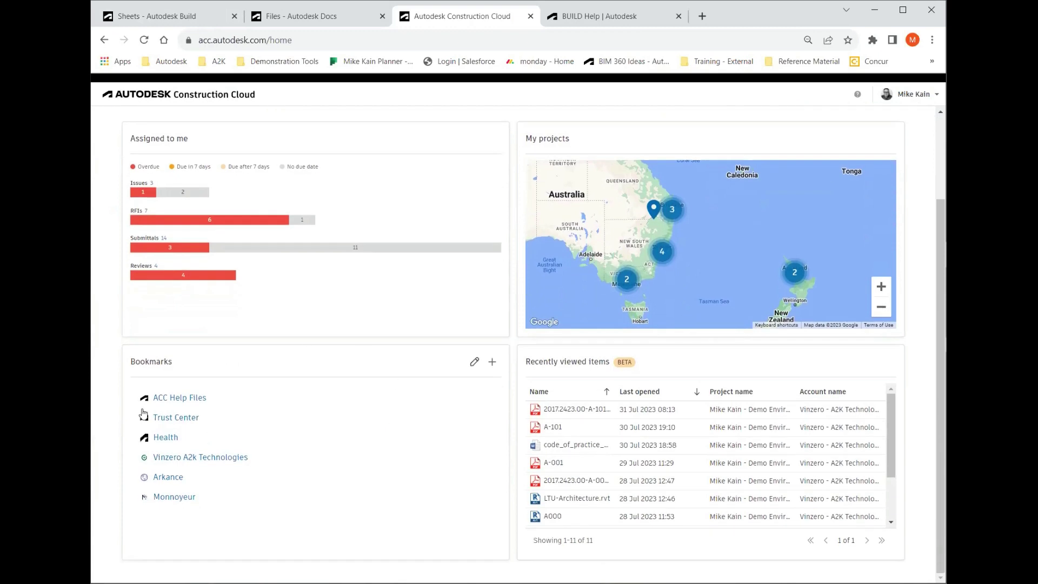
pyautogui.click(227, 458)
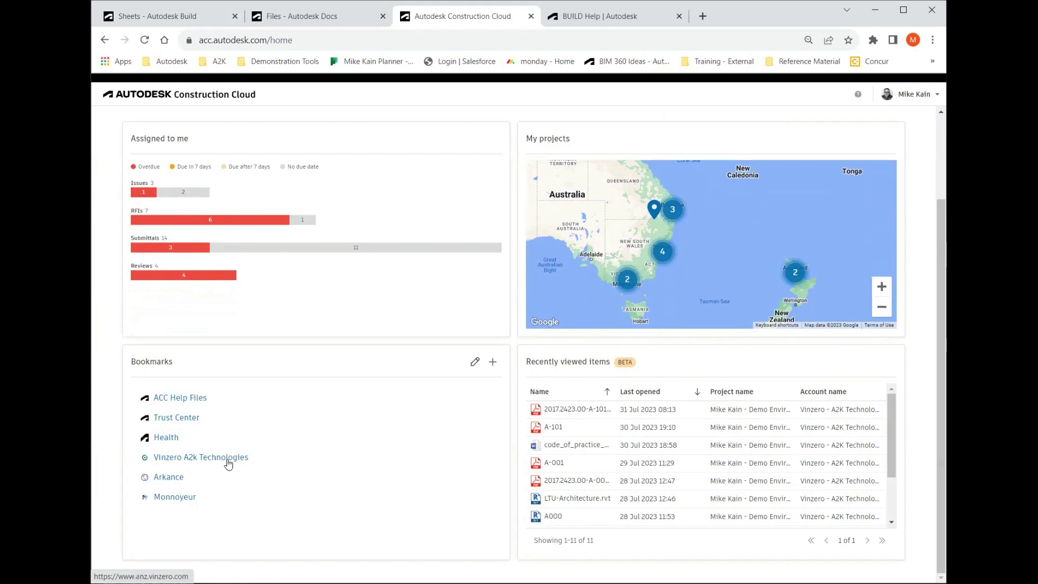
pyautogui.click(675, 457)
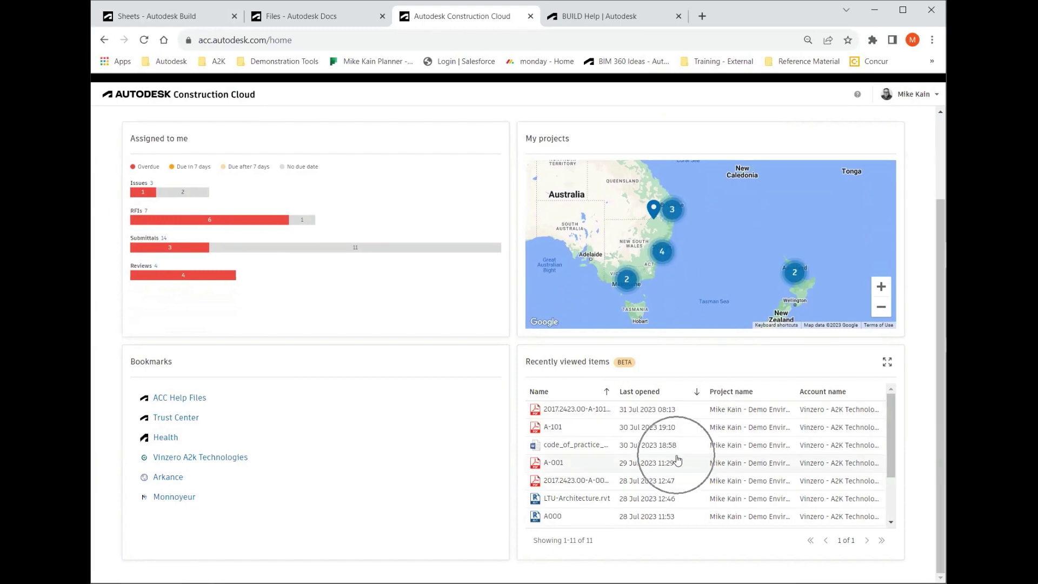
pyautogui.press('ctrl')
pyautogui.press('ctrl')
pyautogui.press('ctrl')
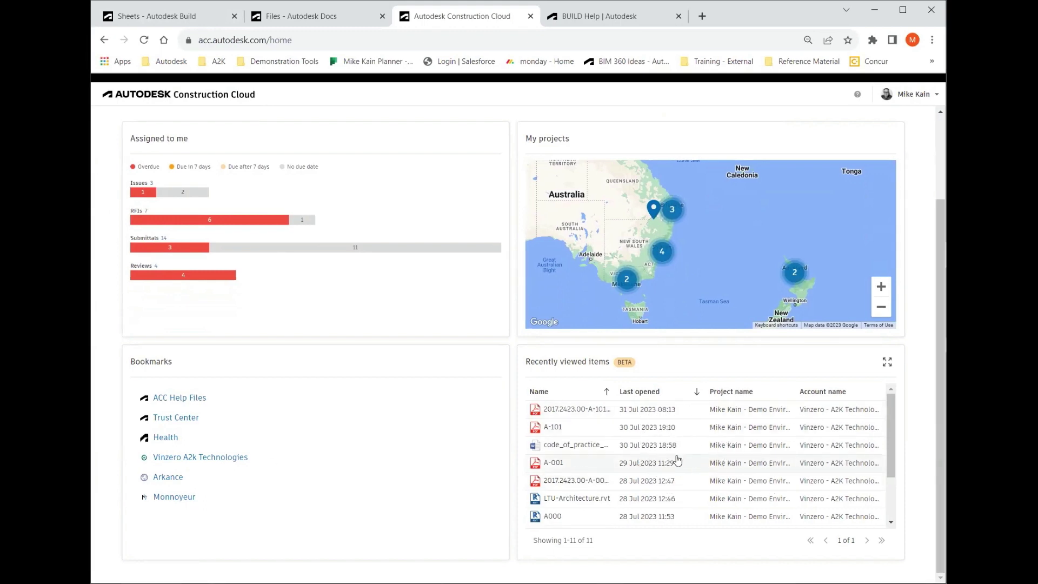
pyautogui.press('ctrl')
pyautogui.press('ctrl')
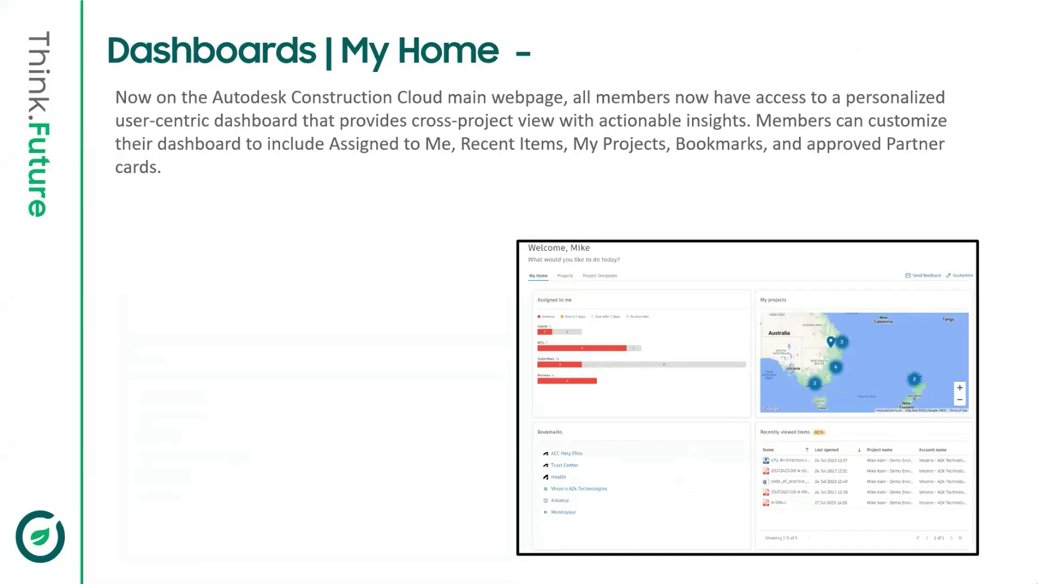
pyautogui.click(459, 290)
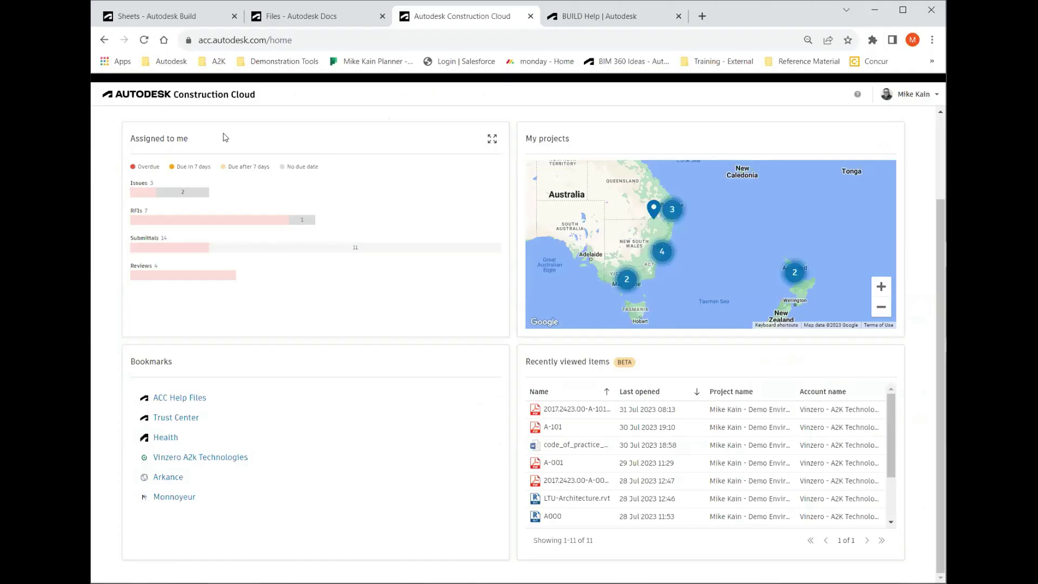
# Switch from the Build sheets to Account Admin and view the BIM 360 admin options.
pyautogui.click(154, 19)
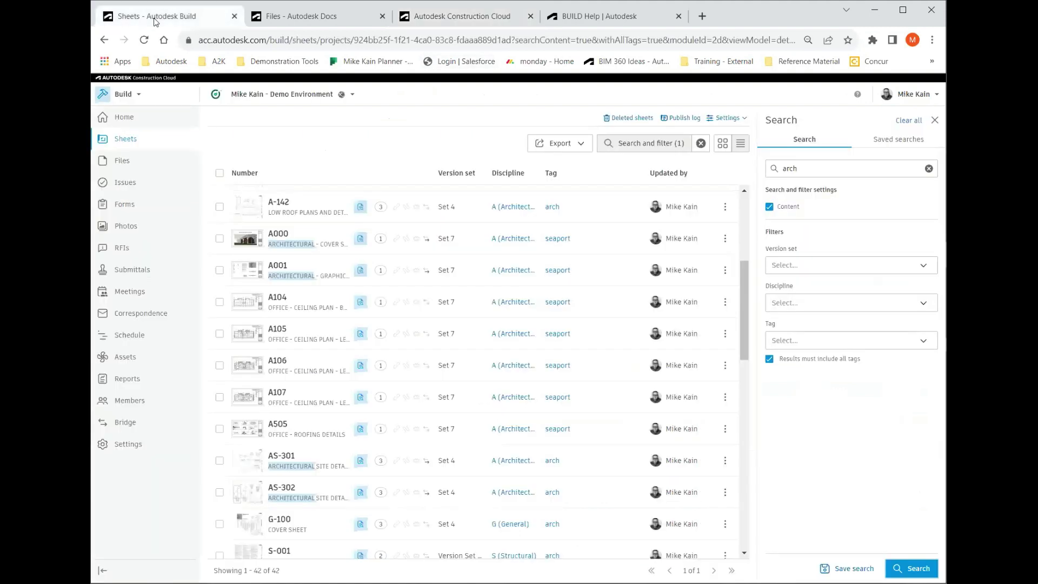
pyautogui.click(124, 96)
pyautogui.click(135, 311)
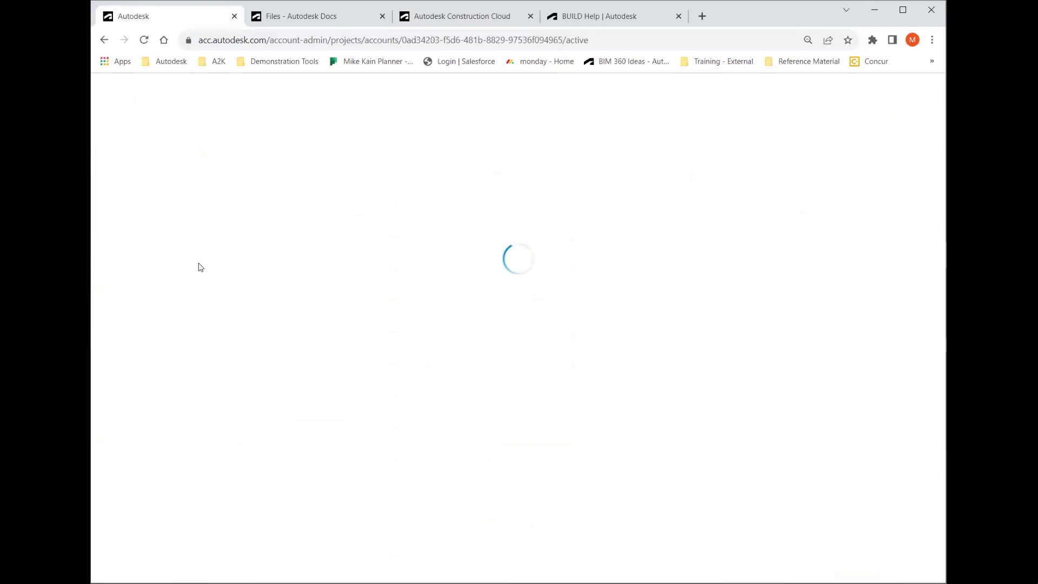
pyautogui.click(135, 249)
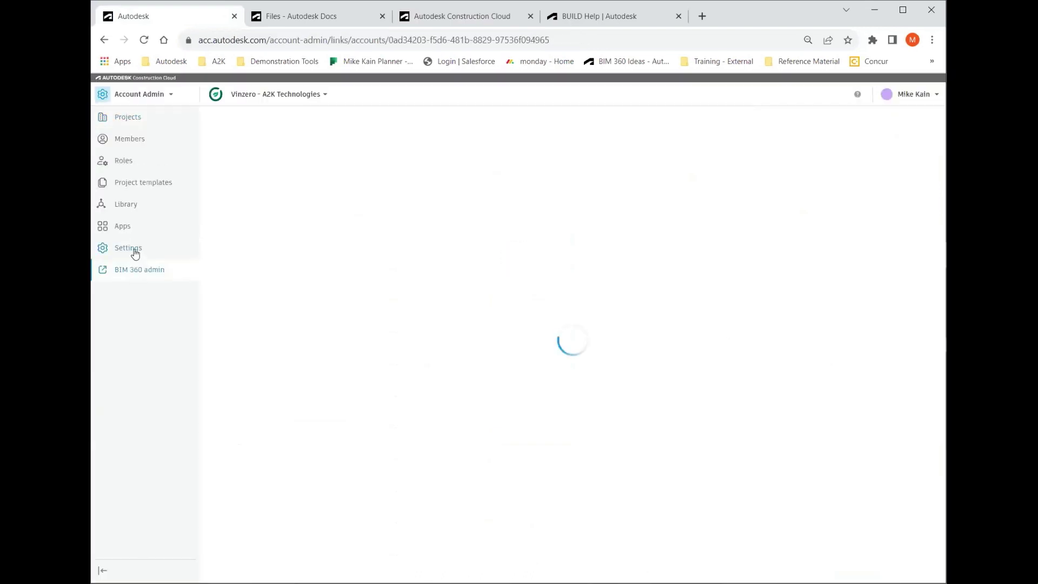
pyautogui.click(712, 204)
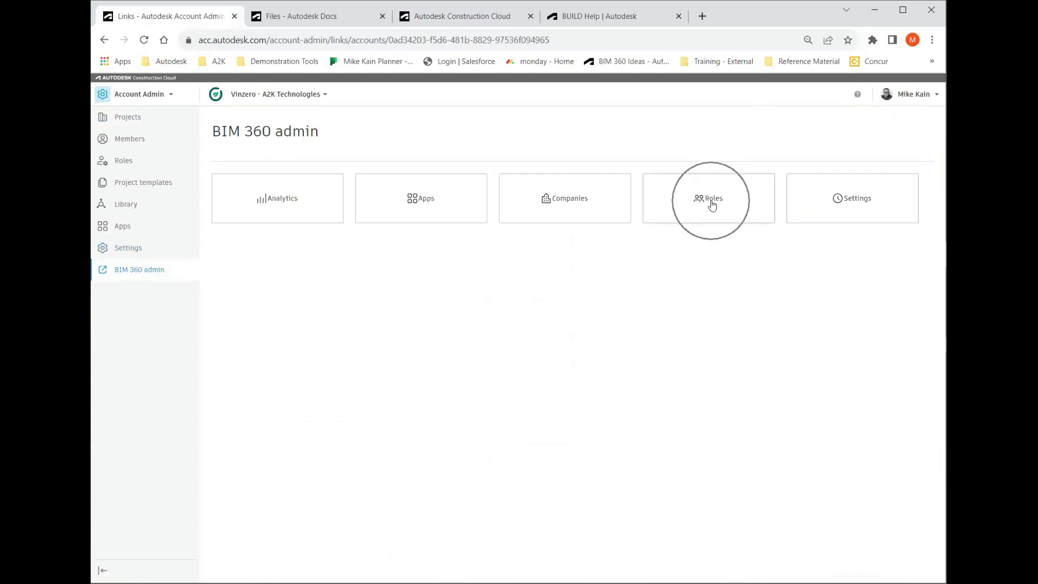
pyautogui.press('ctrl')
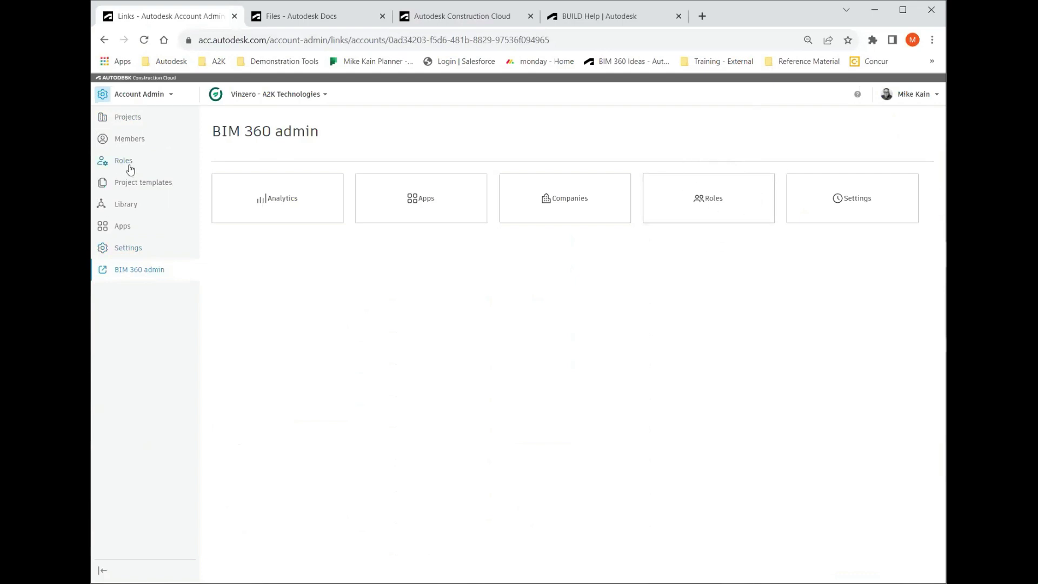
# Browse the account's role list in Account Admin and view the options available for the BIM Manager role.
pyautogui.click(130, 169)
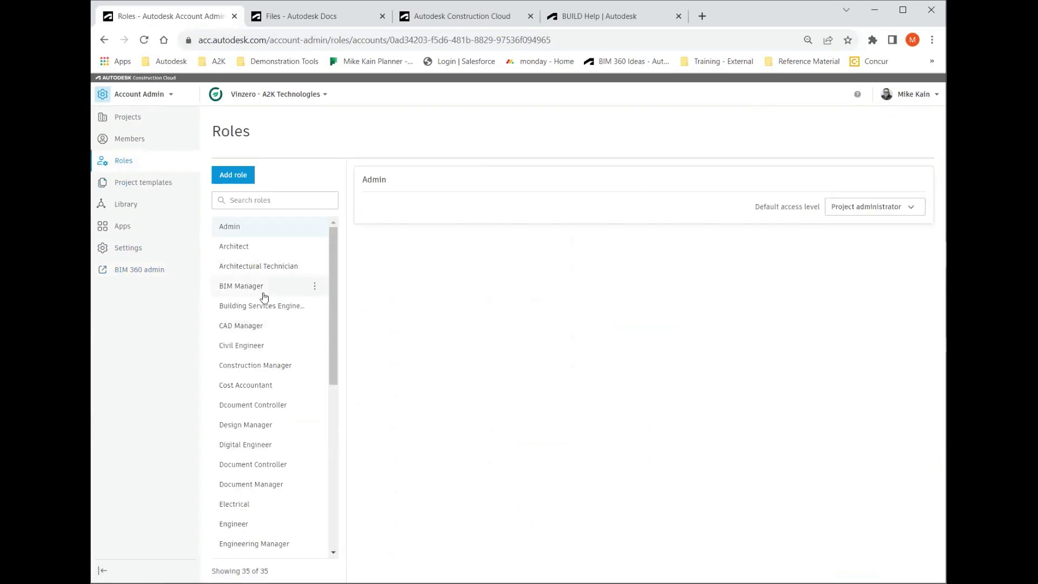
pyautogui.scroll(-7, 264, 297)
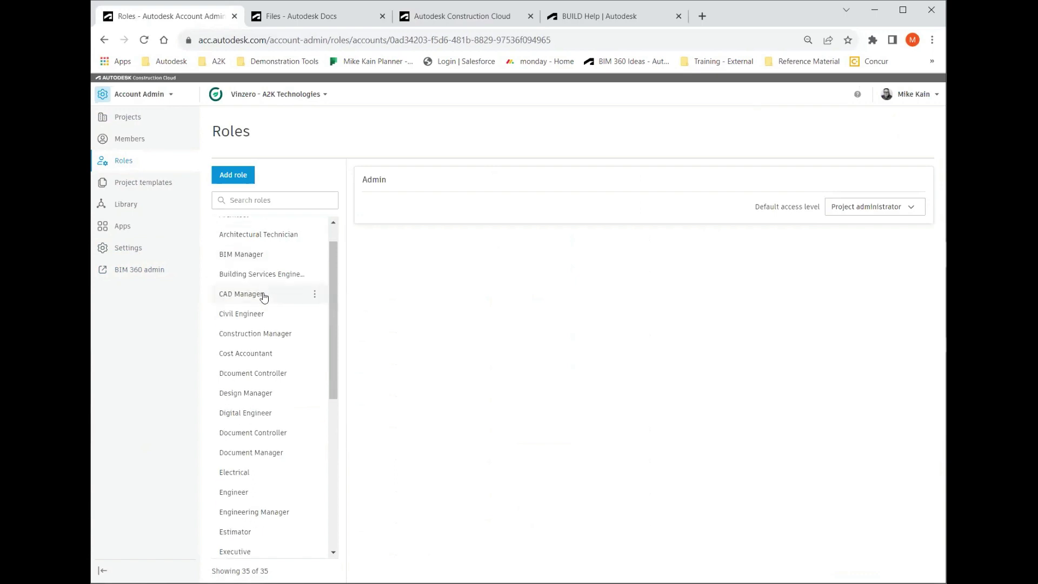
pyautogui.scroll(7, 264, 297)
pyautogui.click(315, 288)
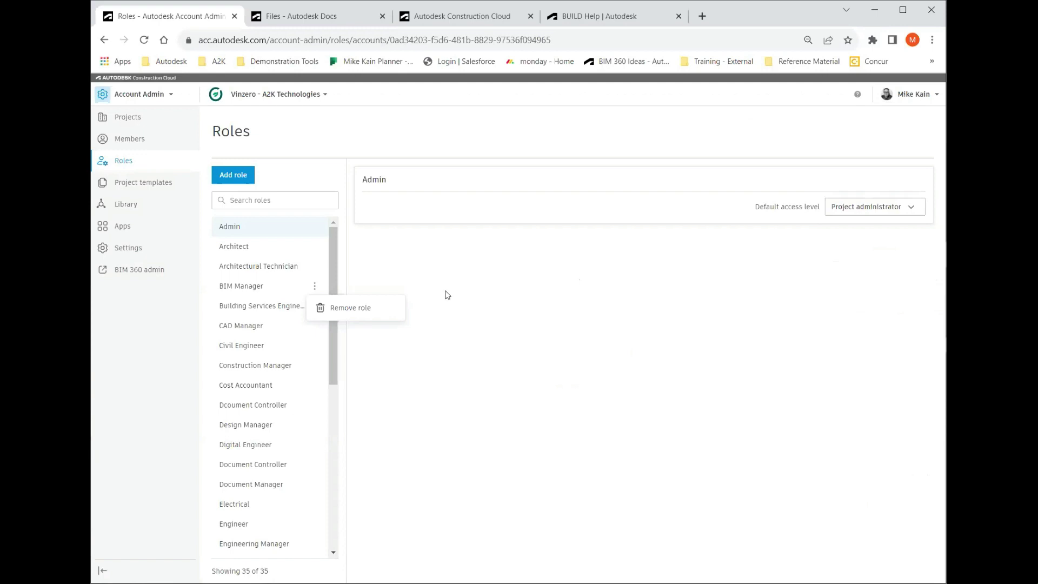
pyautogui.click(145, 97)
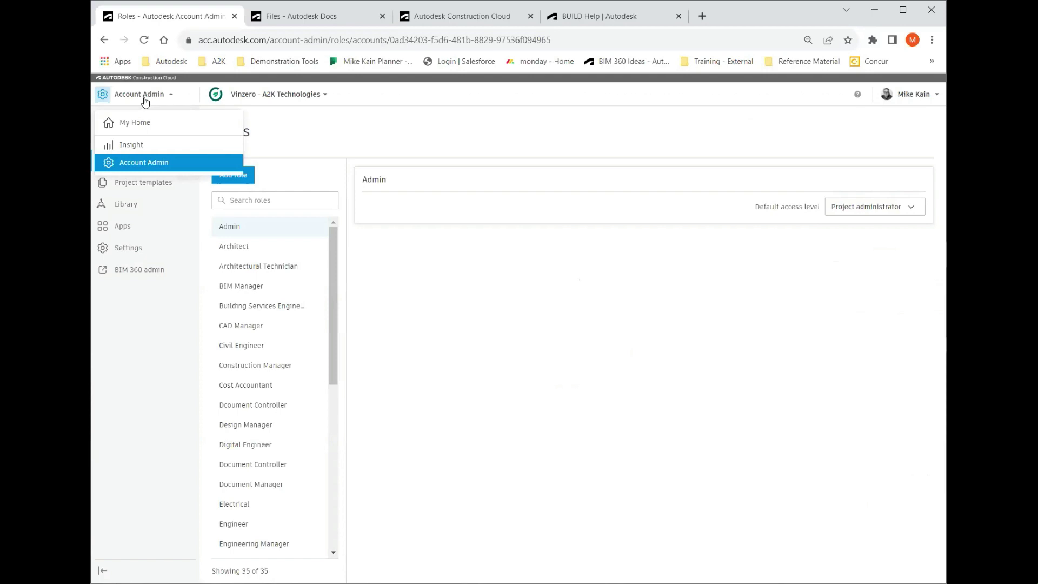
pyautogui.click(132, 145)
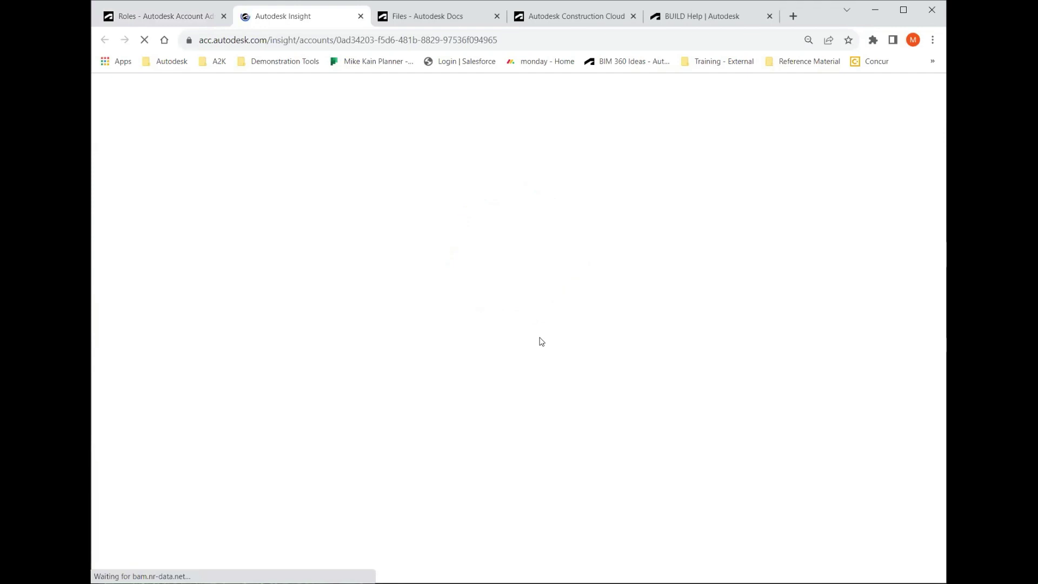
pyautogui.click(361, 17)
# Switch from the project's Docs files to Insight and open its Data Connector page.
pyautogui.click(127, 95)
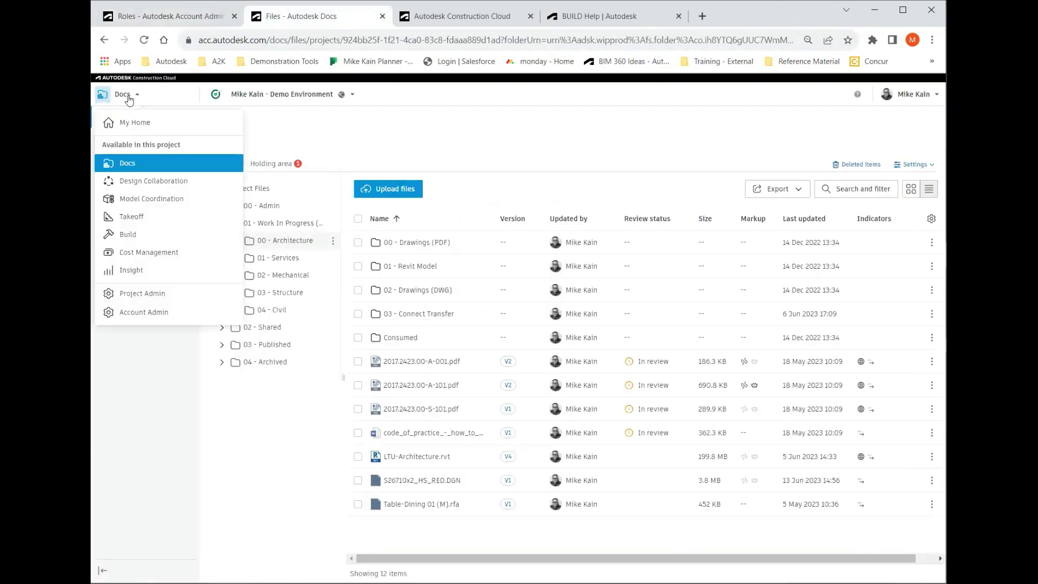
pyautogui.click(131, 270)
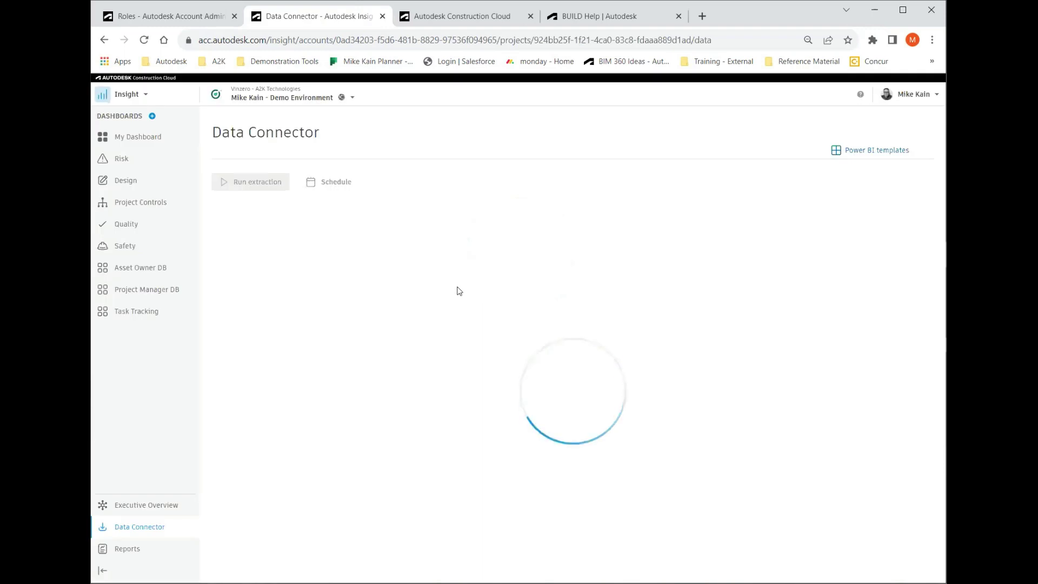
pyautogui.click(156, 536)
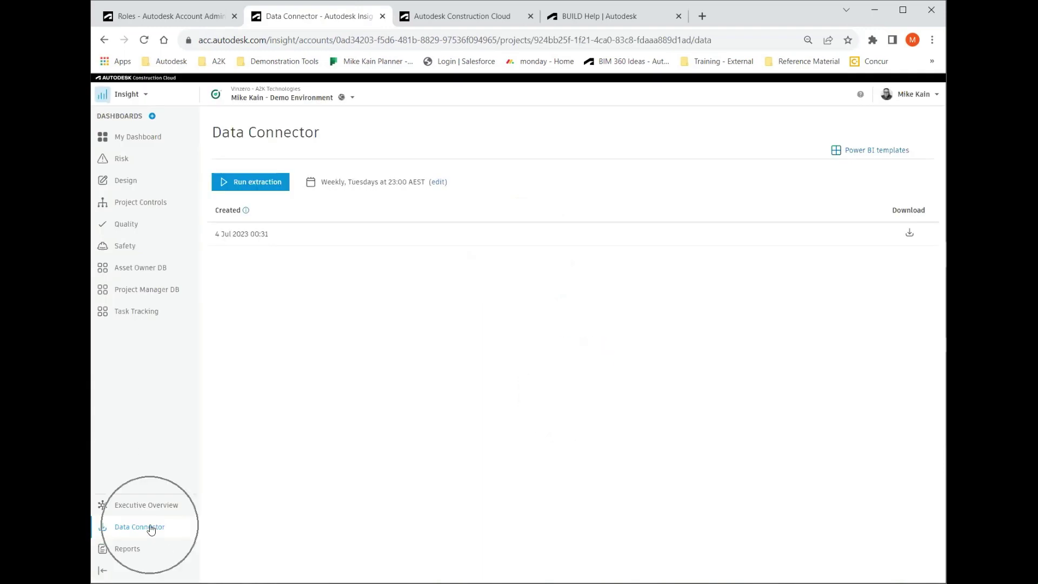
# Open the Power BI template gallery and browse its account and project dashboards, from Submittals through Assets, Cost, Docs and Forms to Issues.
pyautogui.click(863, 156)
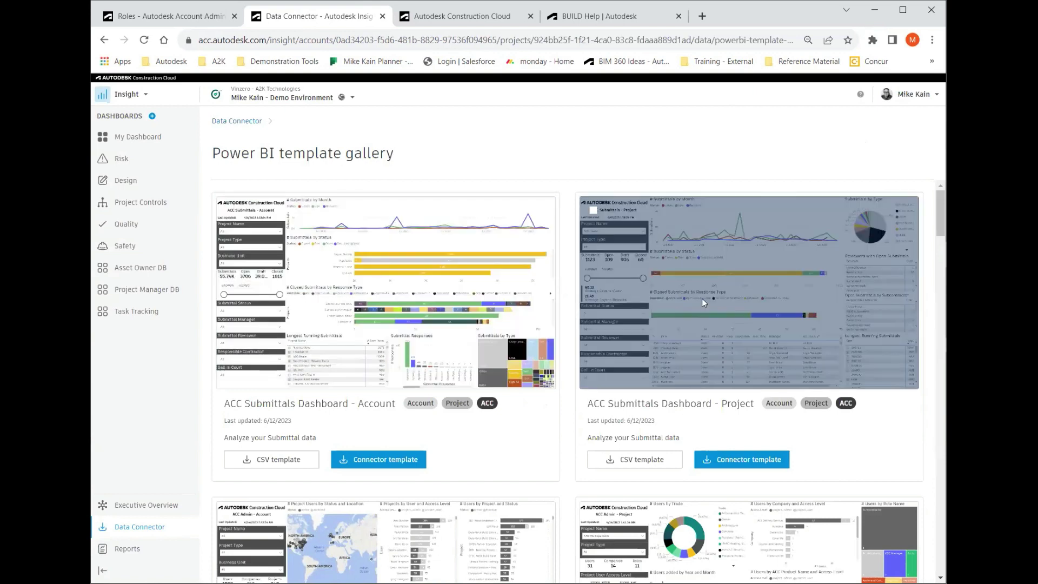
pyautogui.scroll(-2, 701, 299)
pyautogui.scroll(-3, 702, 300)
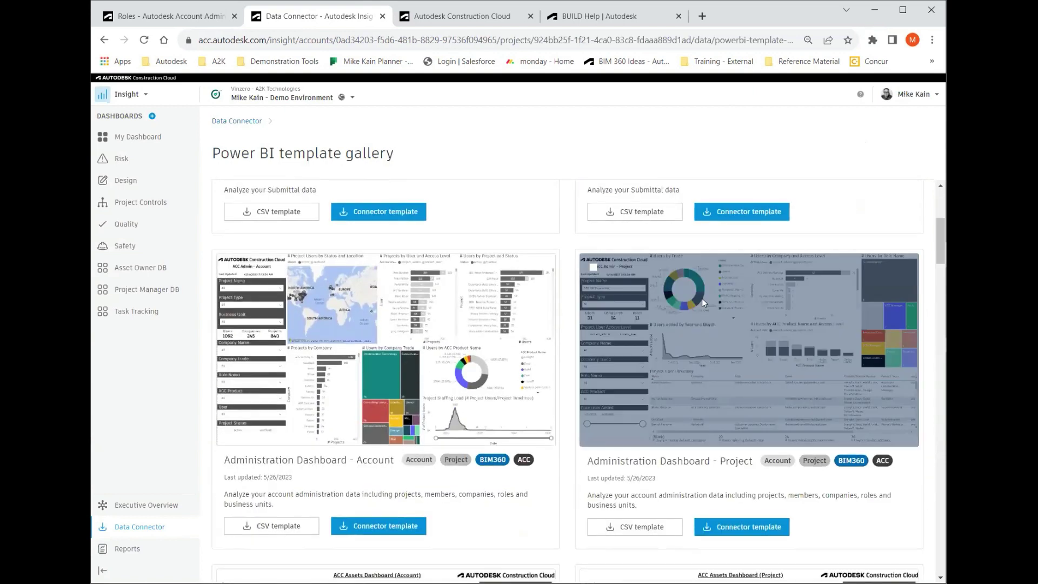
pyautogui.scroll(-4, 515, 292)
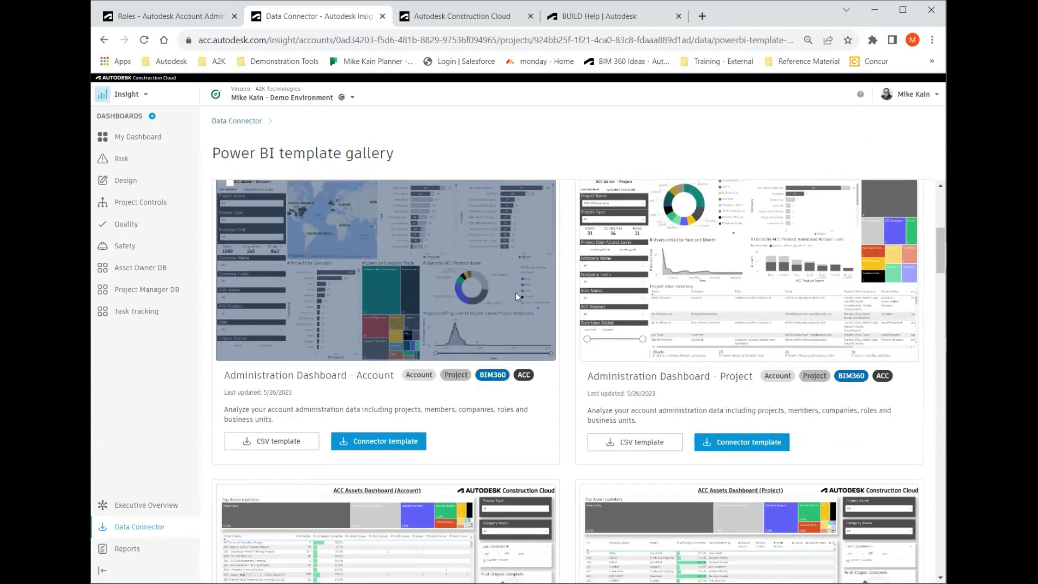
pyautogui.scroll(-2, 516, 293)
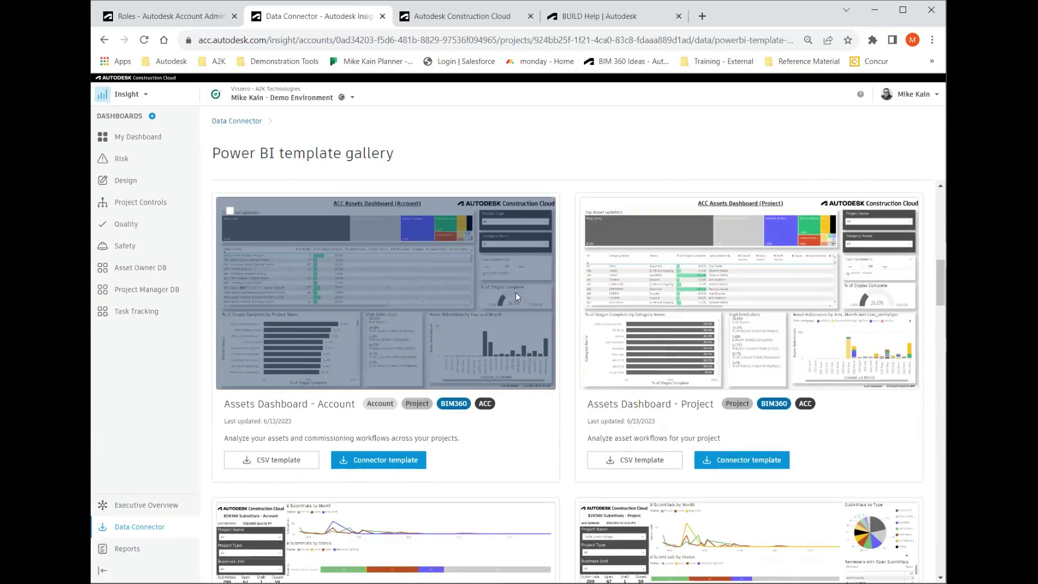
pyautogui.scroll(-1, 657, 313)
pyautogui.scroll(-4, 658, 313)
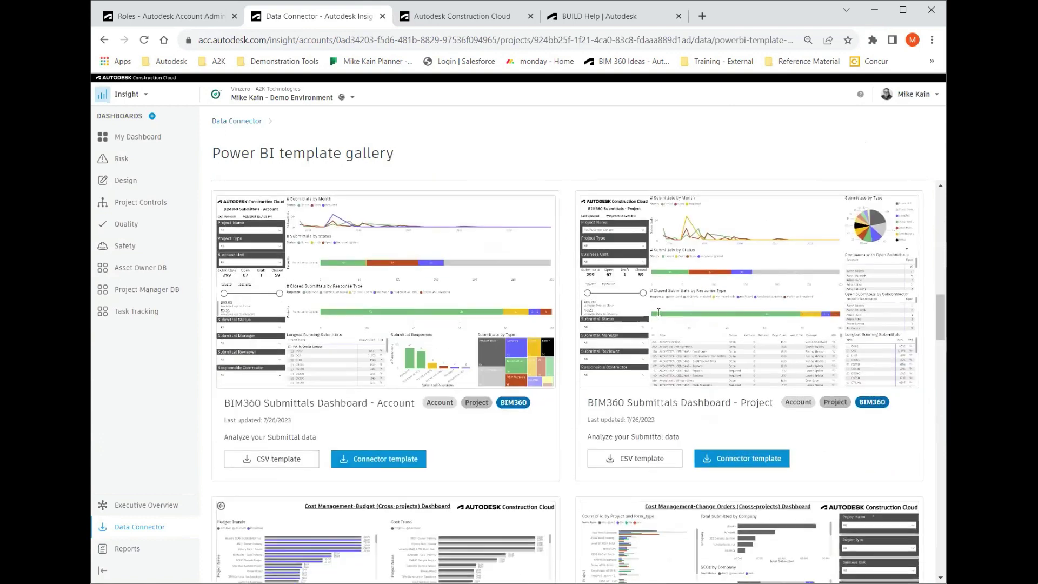
pyautogui.scroll(-5, 657, 313)
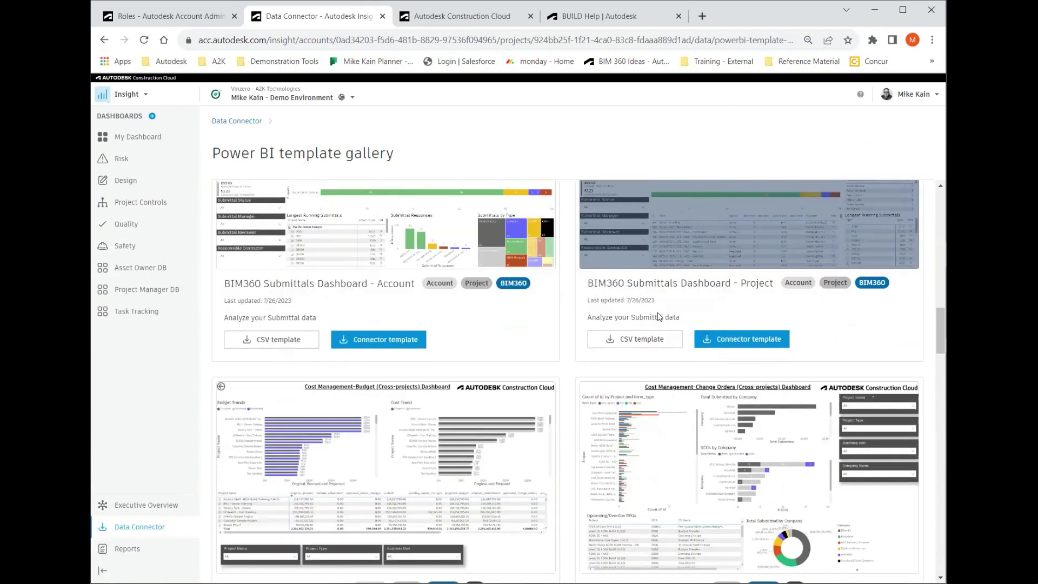
pyautogui.scroll(-4, 658, 316)
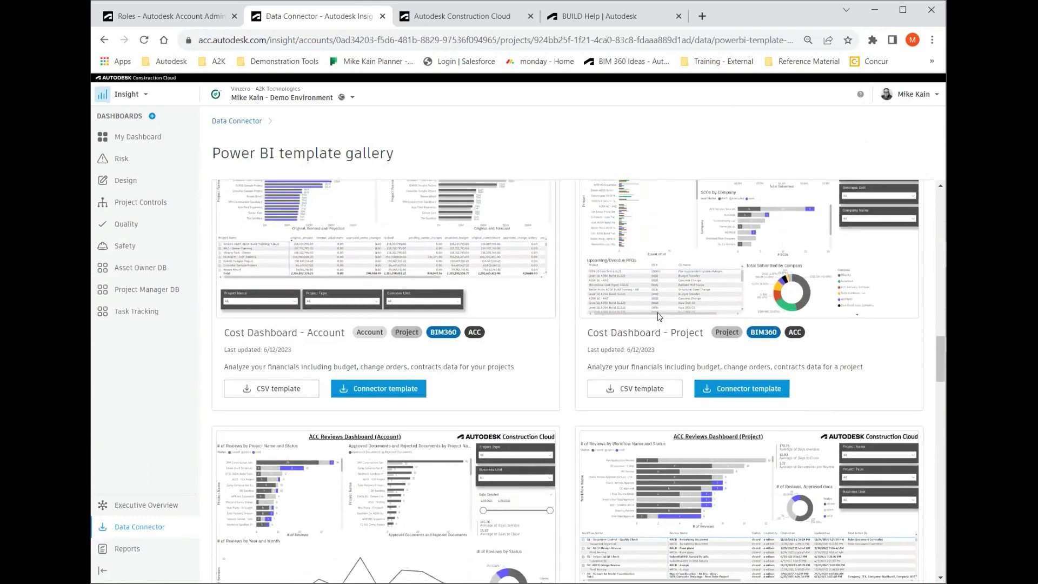
pyautogui.scroll(-3, 658, 316)
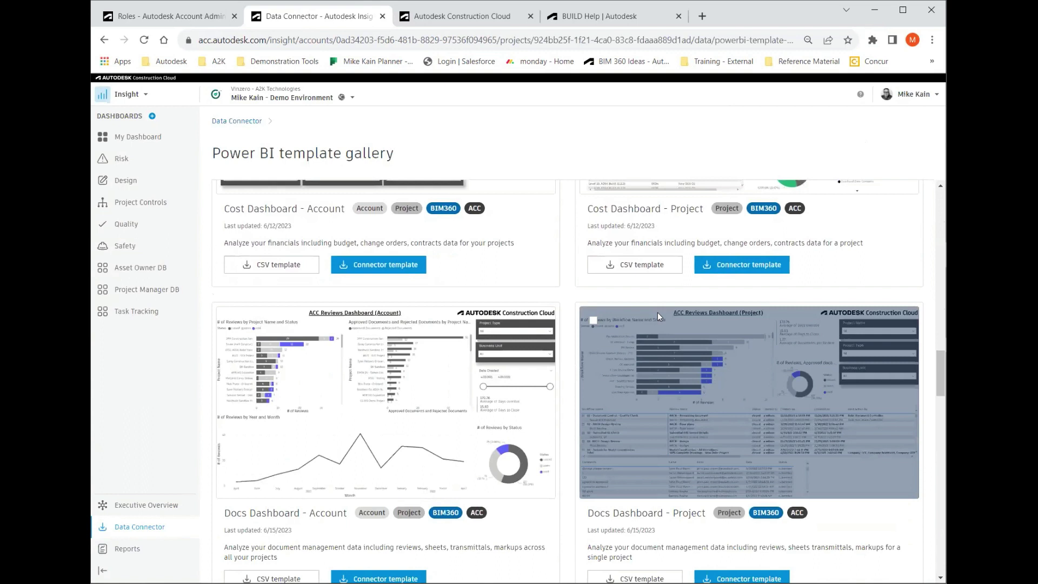
pyautogui.scroll(-4, 658, 312)
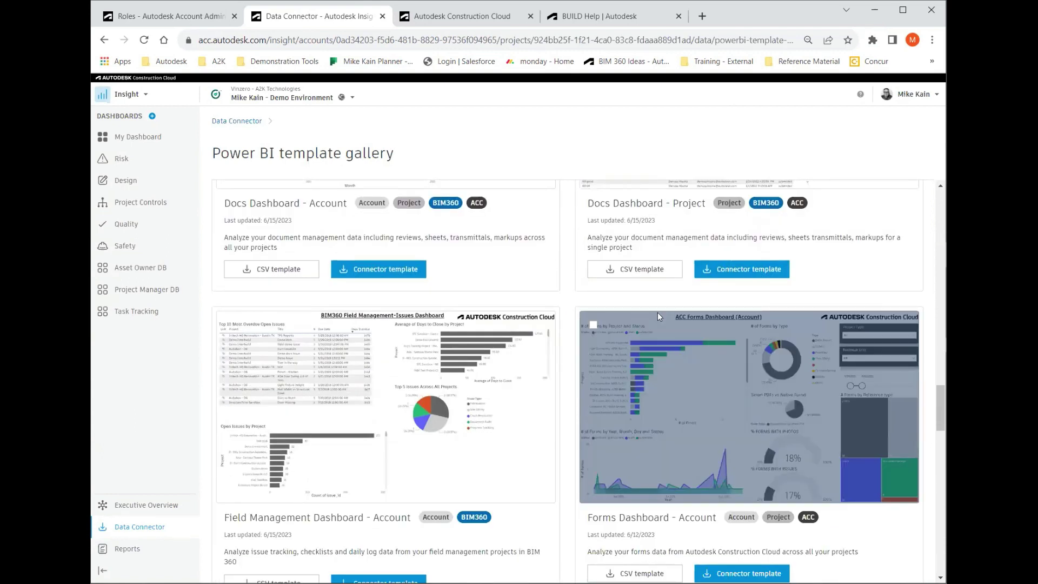
pyautogui.scroll(-3, 657, 312)
pyautogui.scroll(-5, 657, 313)
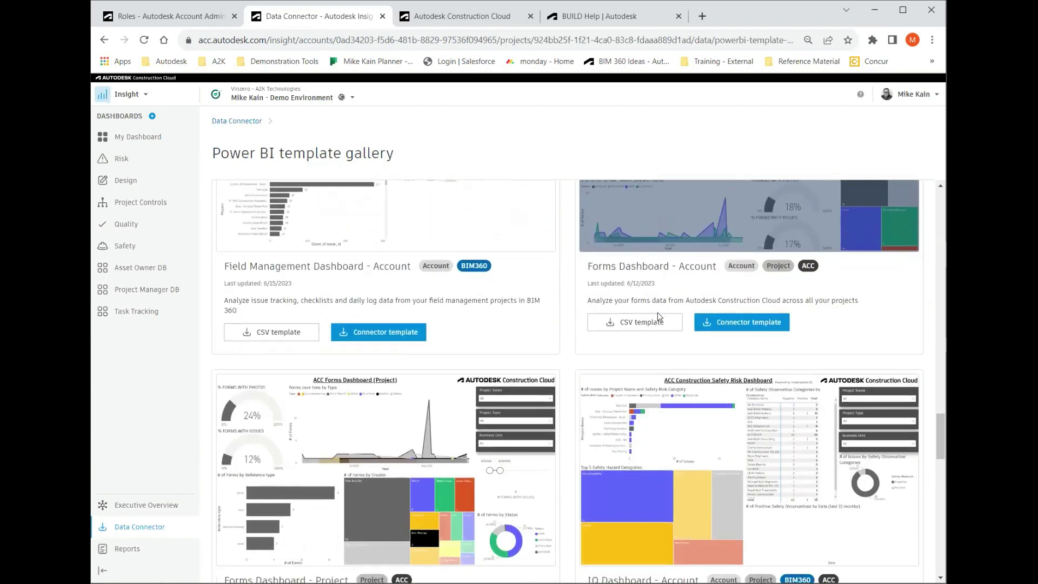
pyautogui.scroll(-2, 657, 313)
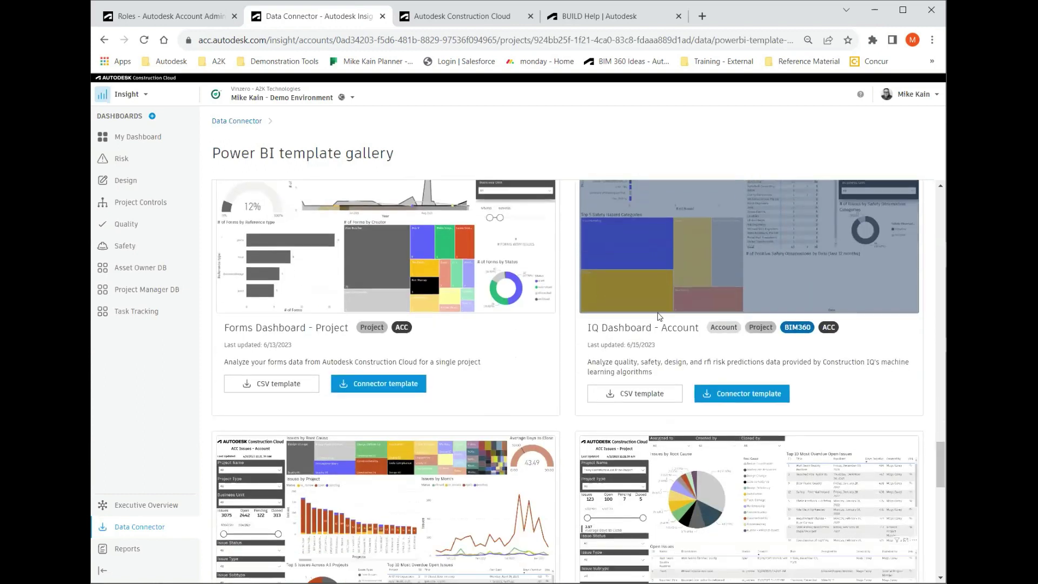